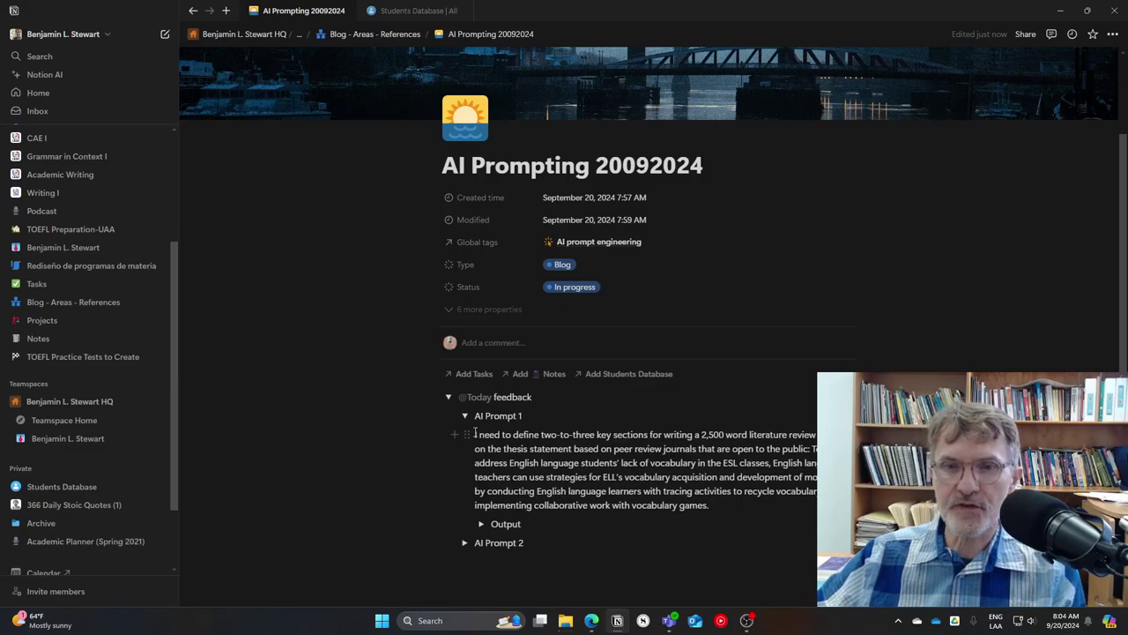
Highlight AI Prompt 1's opening request lines and its thesis statement for discussion.
key("ctrl+a")
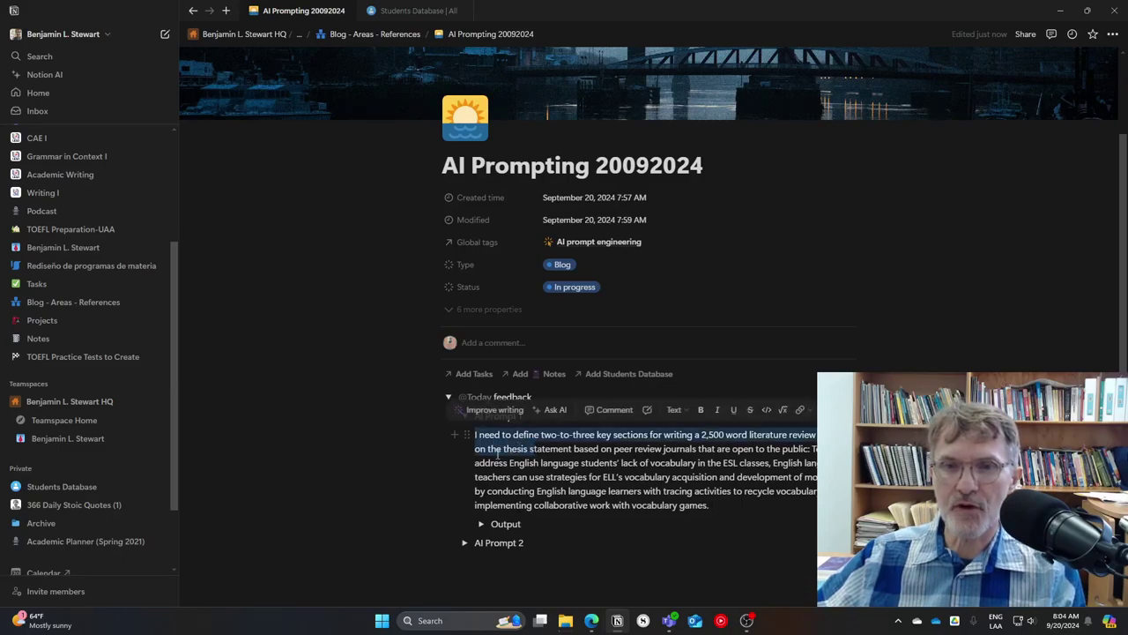
key("Left")
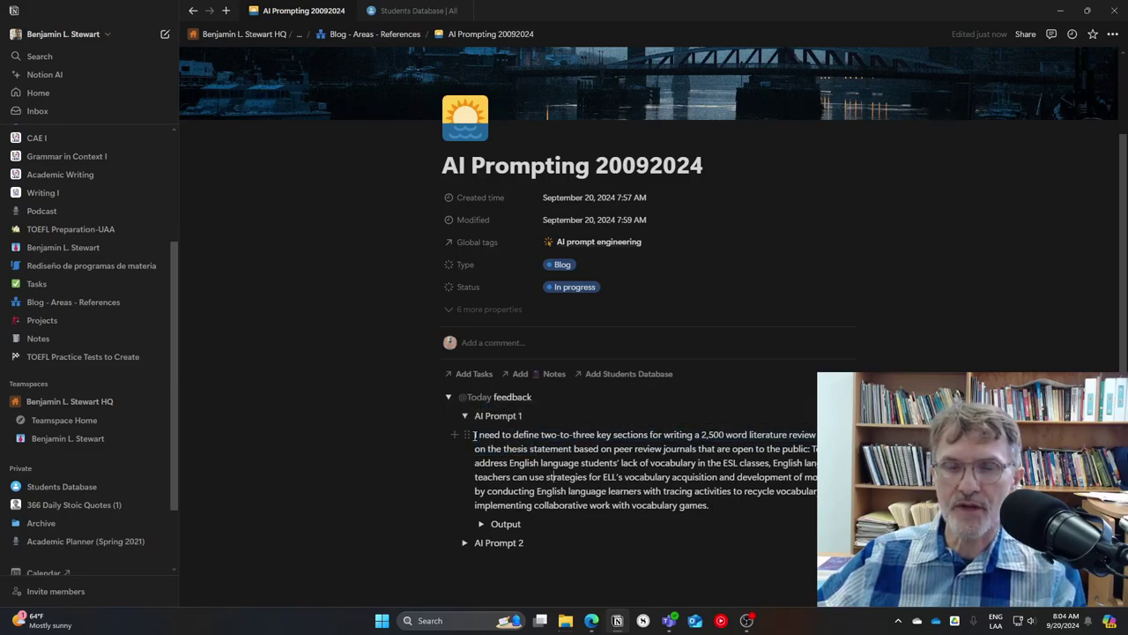
left_click(554, 476)
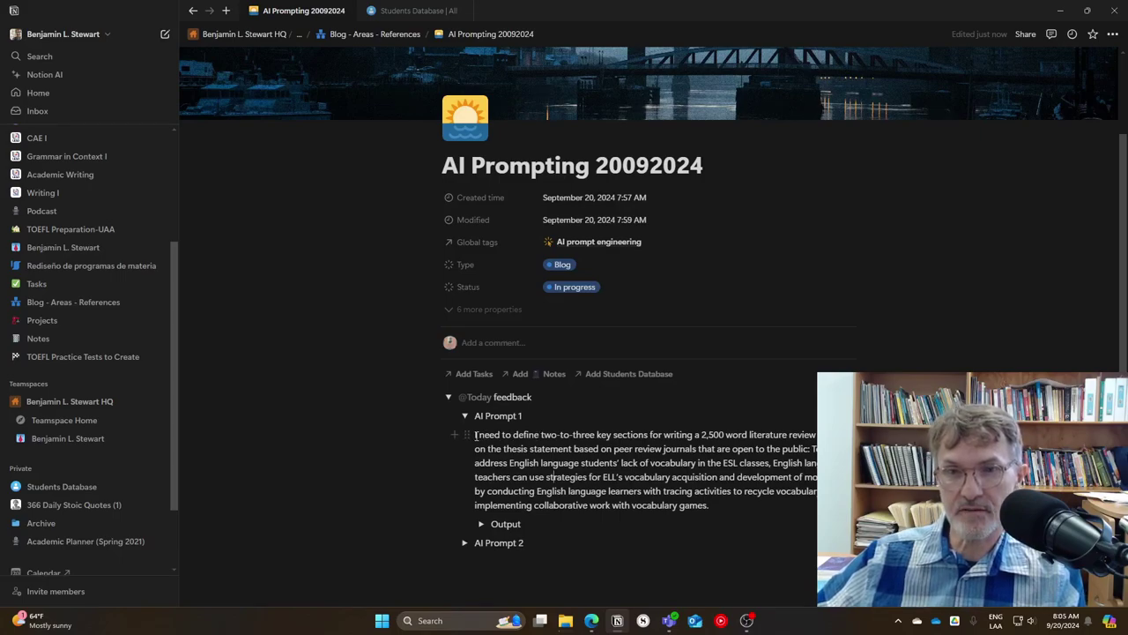
left_click_drag(475, 433, 811, 446)
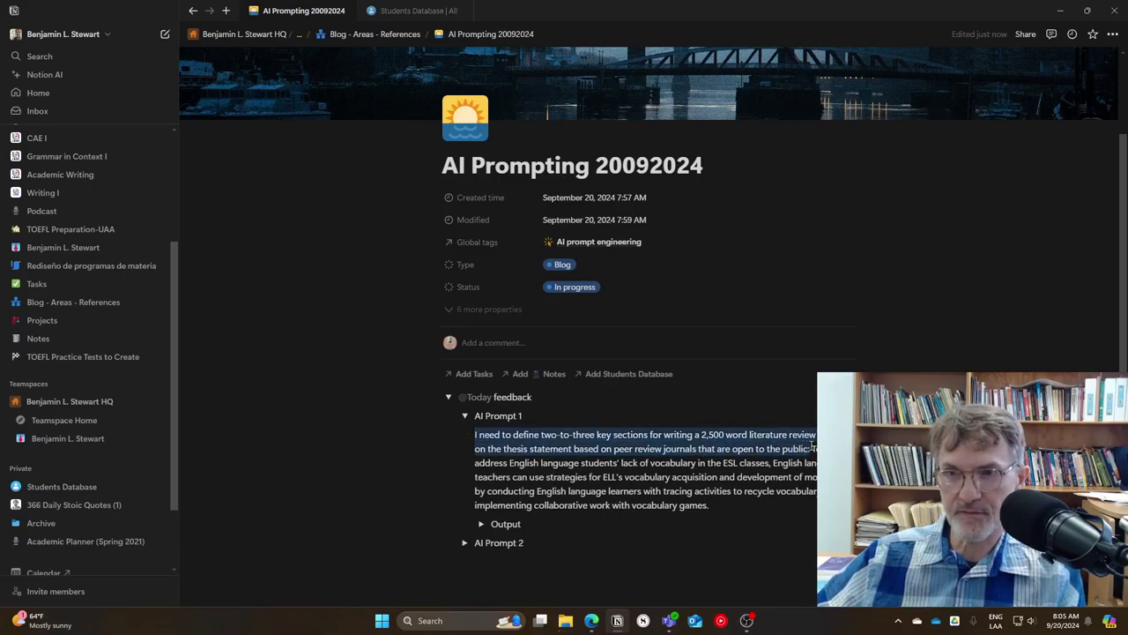
left_click(812, 446)
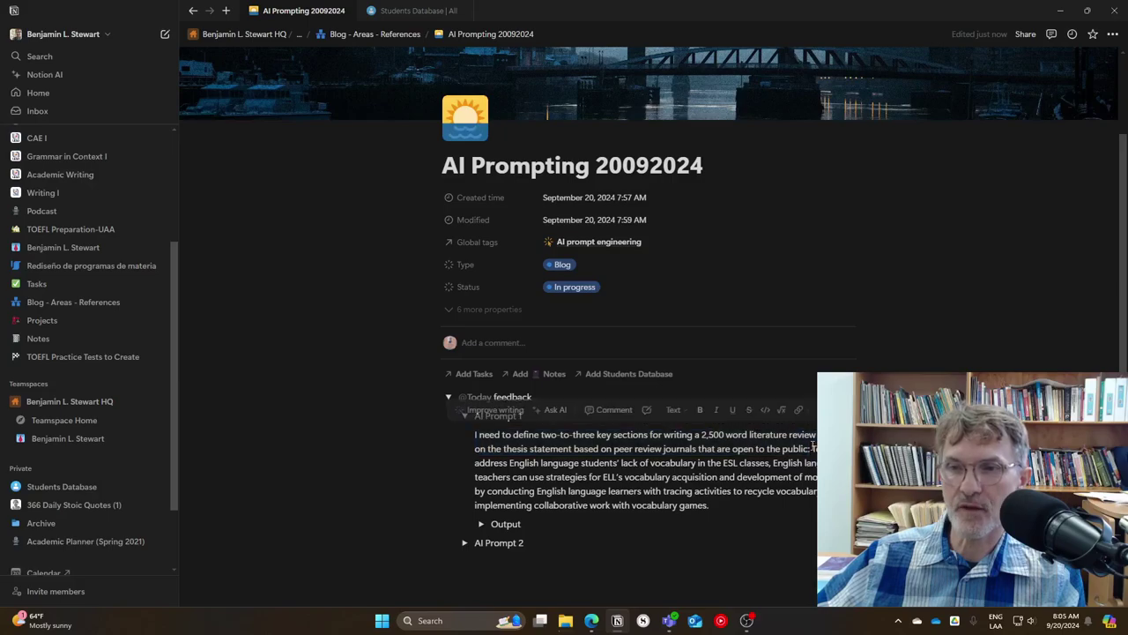
left_click_drag(812, 446, 696, 573)
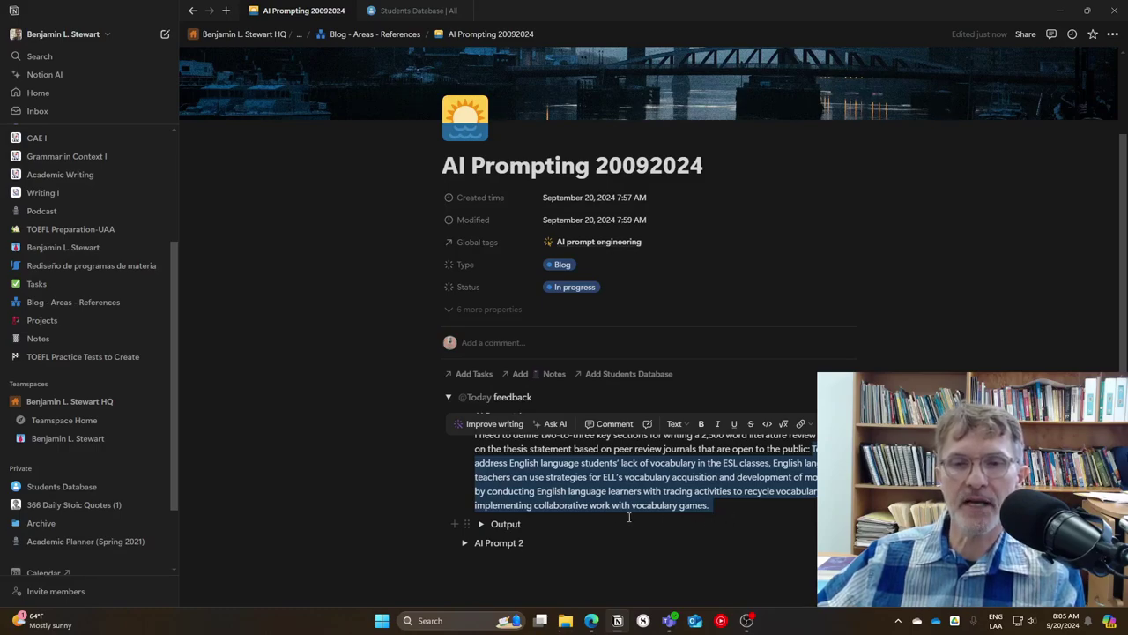
left_click(484, 491)
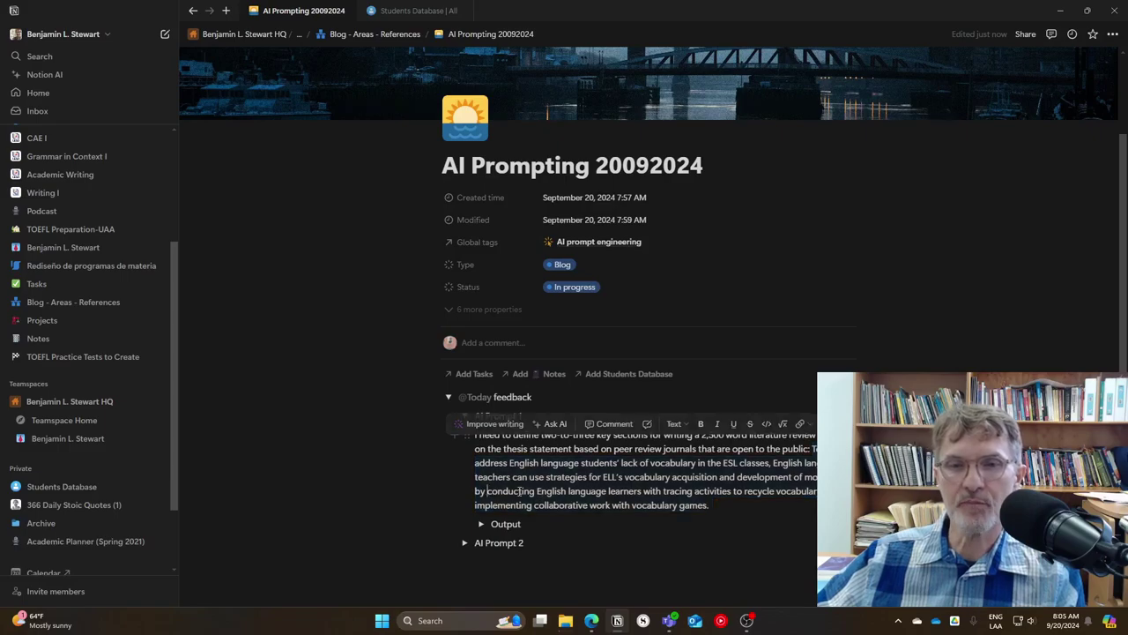
Highlight the prompt's closing part about learners, tracing activities and games.
left_click_drag(712, 507, 496, 461)
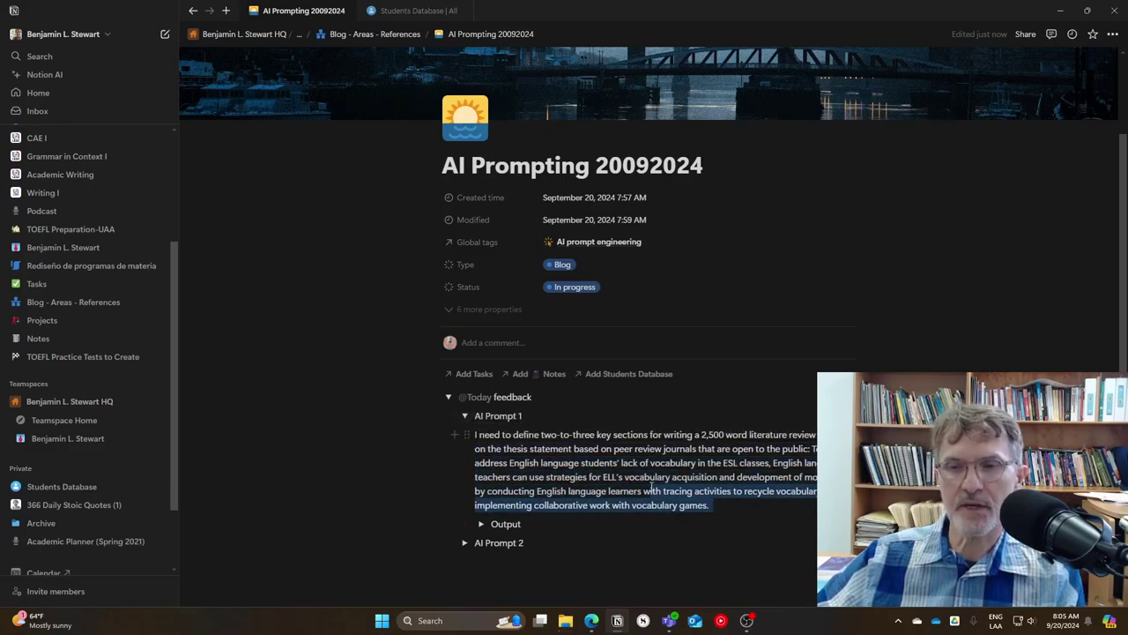
left_click_drag(661, 491, 787, 505)
left_click(743, 505)
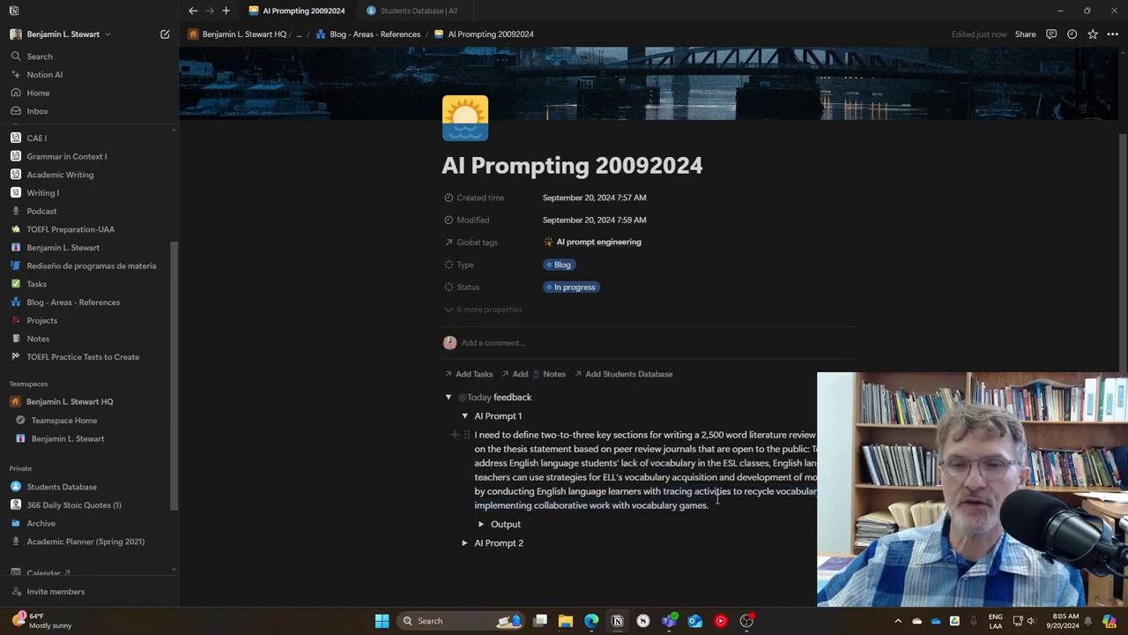
left_click_drag(711, 506, 488, 491)
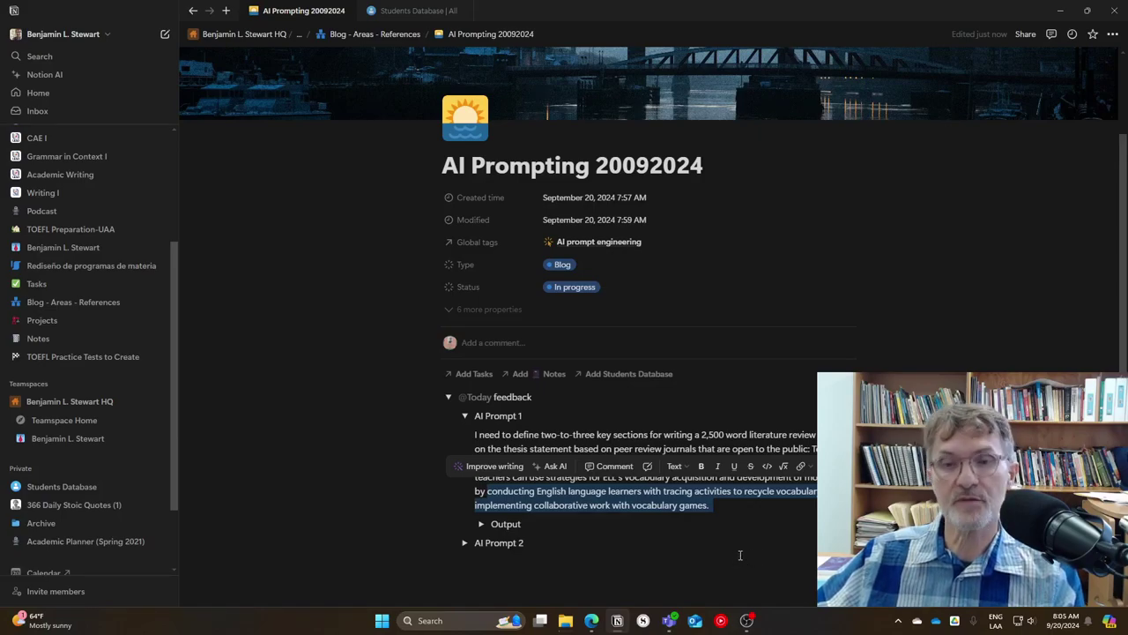
scroll(599, 503, "down", 2)
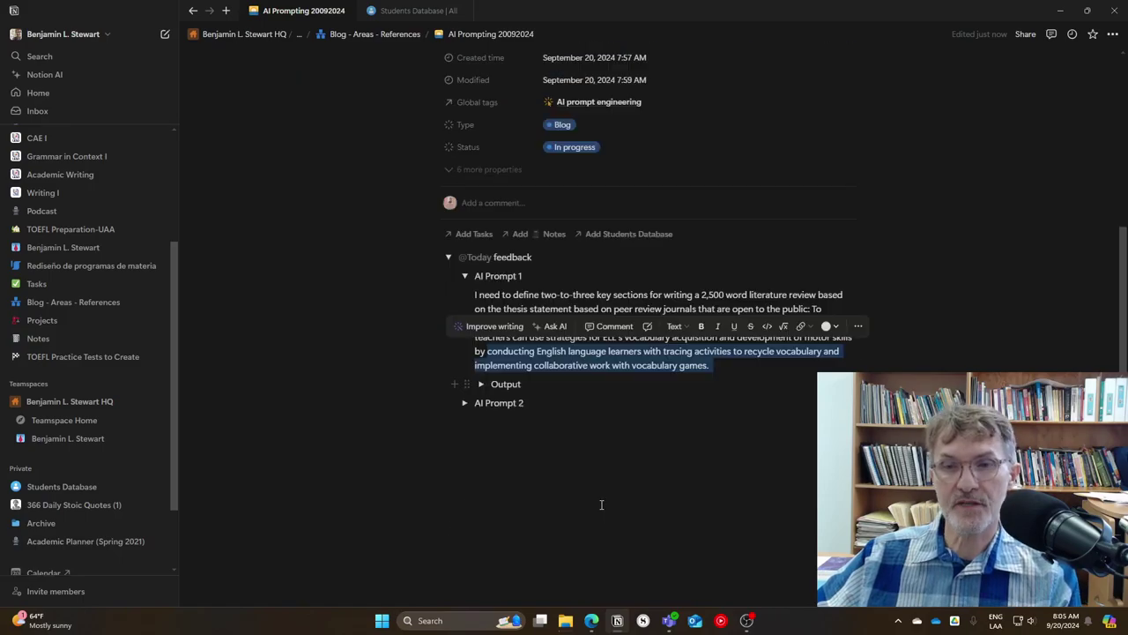
left_click(617, 451)
scroll(617, 451, "up", 2)
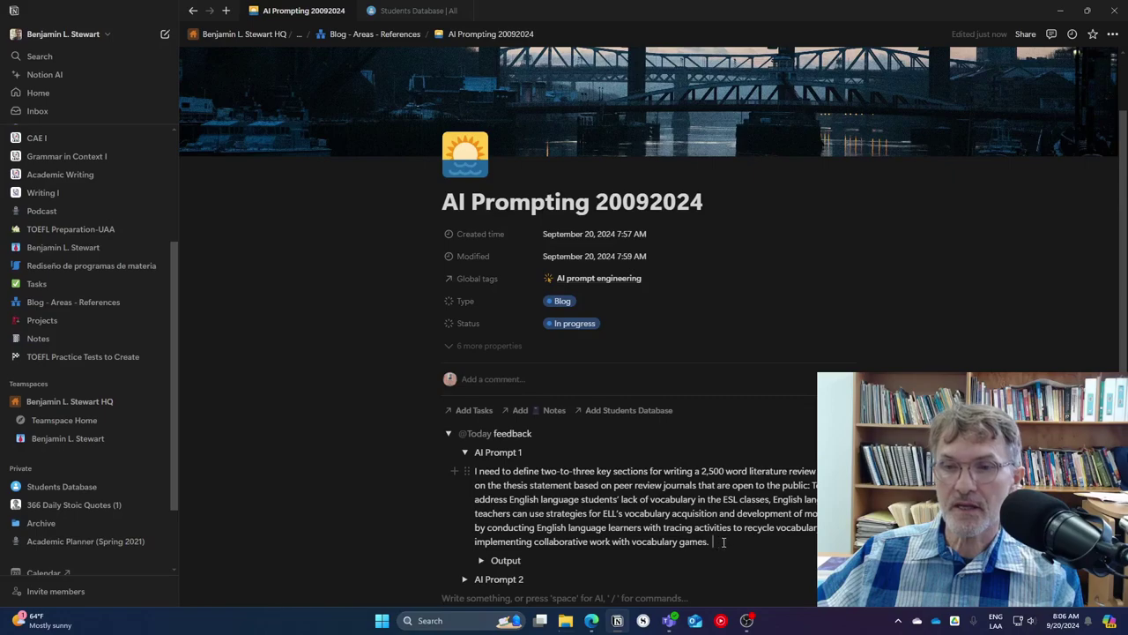
left_click_drag(727, 543, 476, 529)
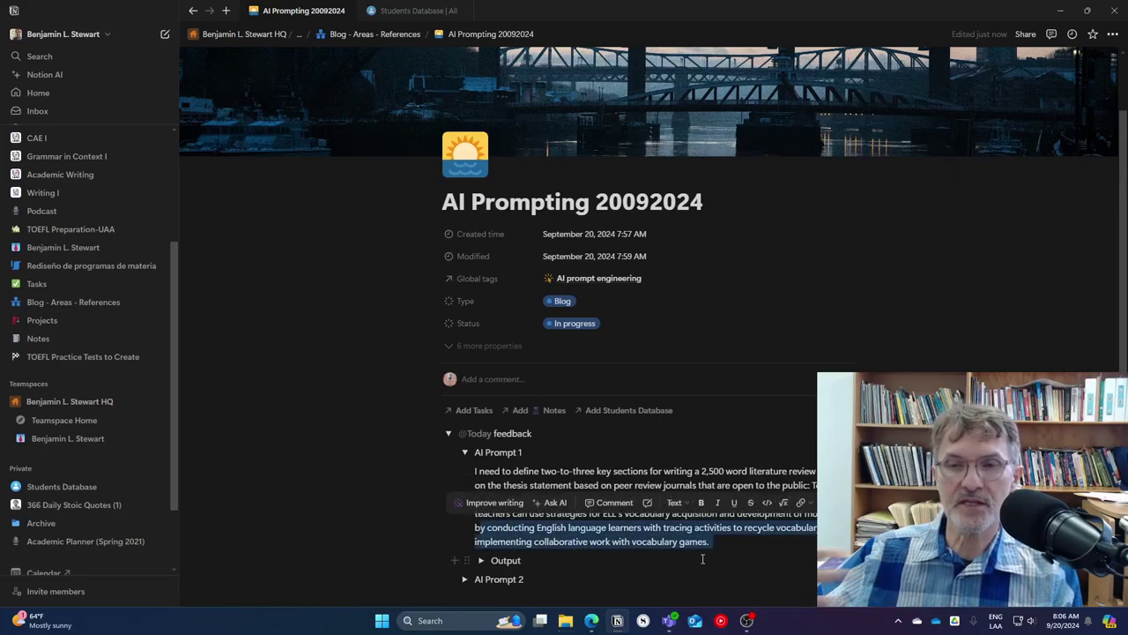
left_click(652, 539)
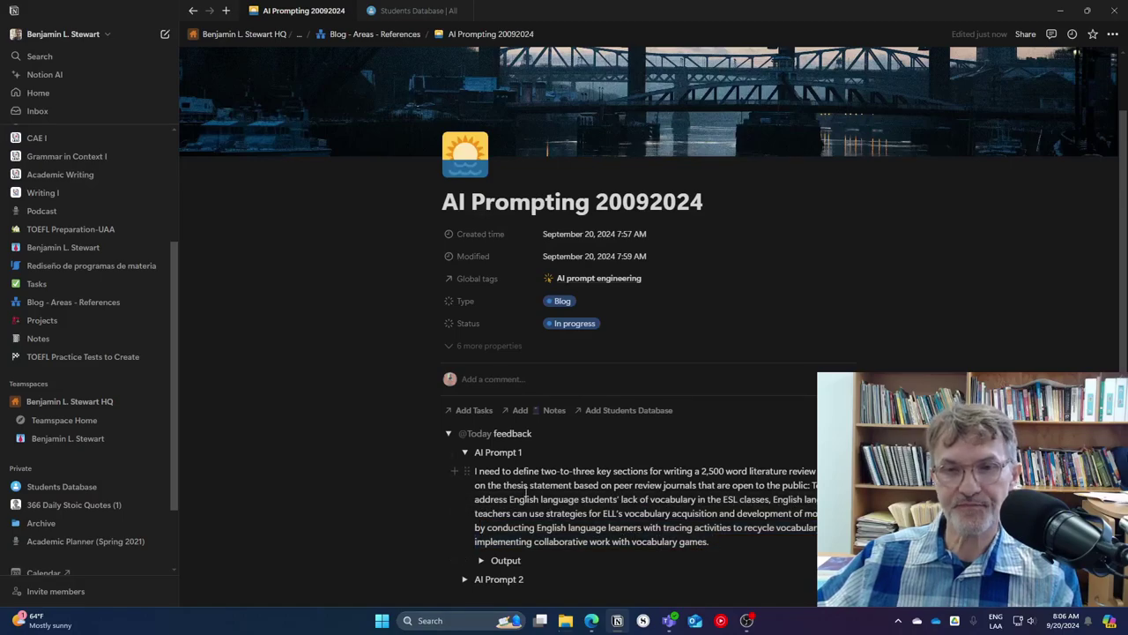
scroll(527, 493, "down", 2)
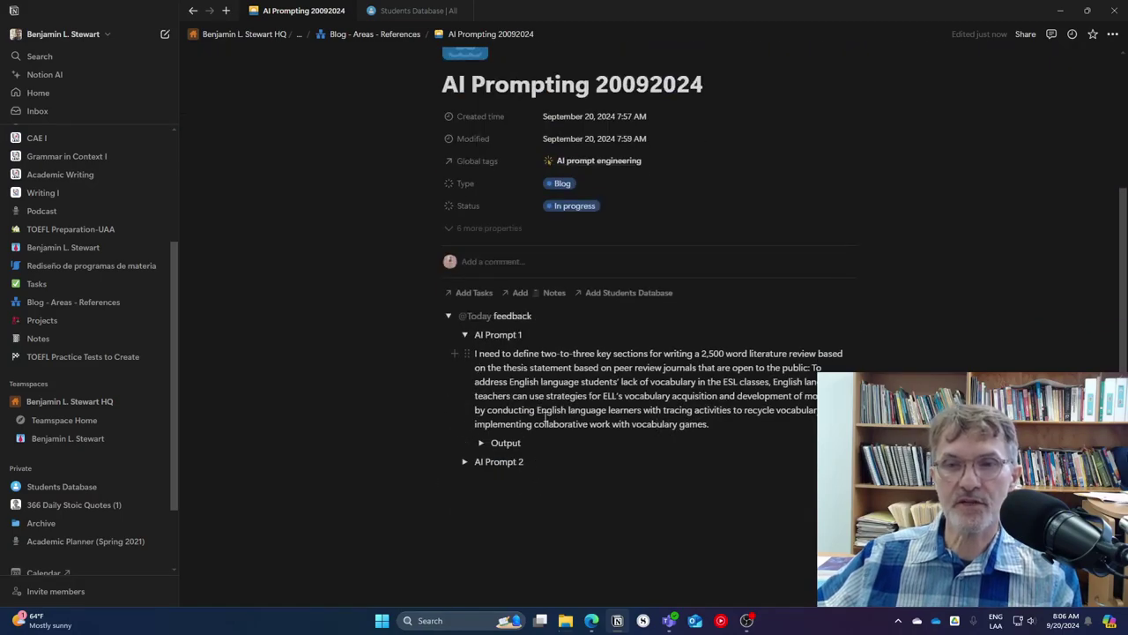
Expand AI Prompt 1's Output and review its Vocabulary Acquisition and Motor Skills sections.
left_click(481, 443)
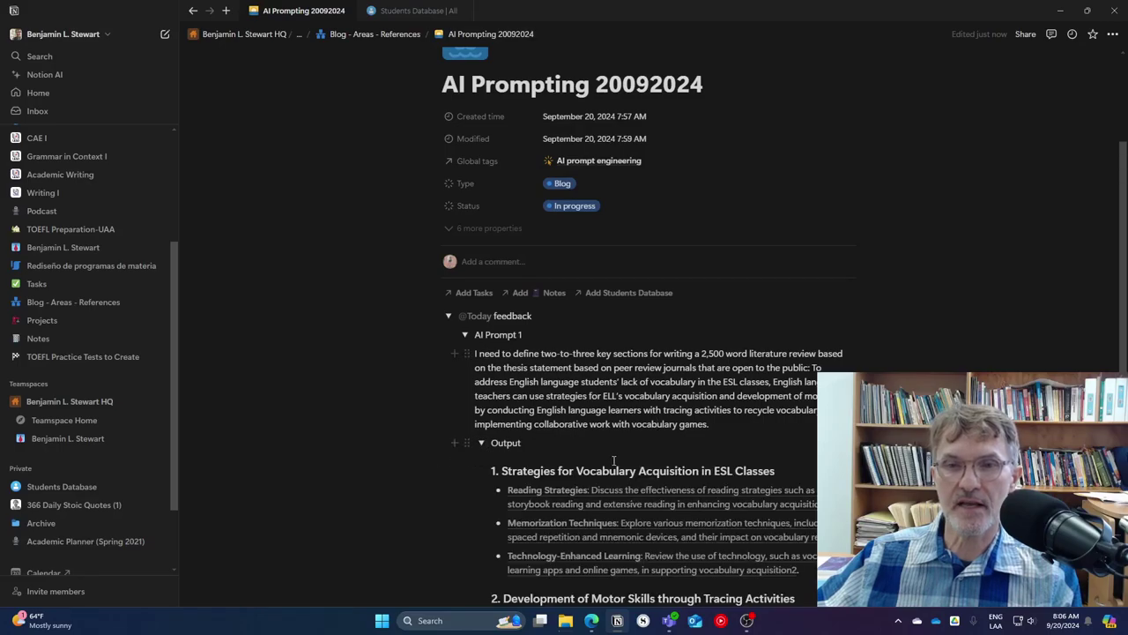
scroll(614, 465, "down", 3)
scroll(627, 476, "down", 2)
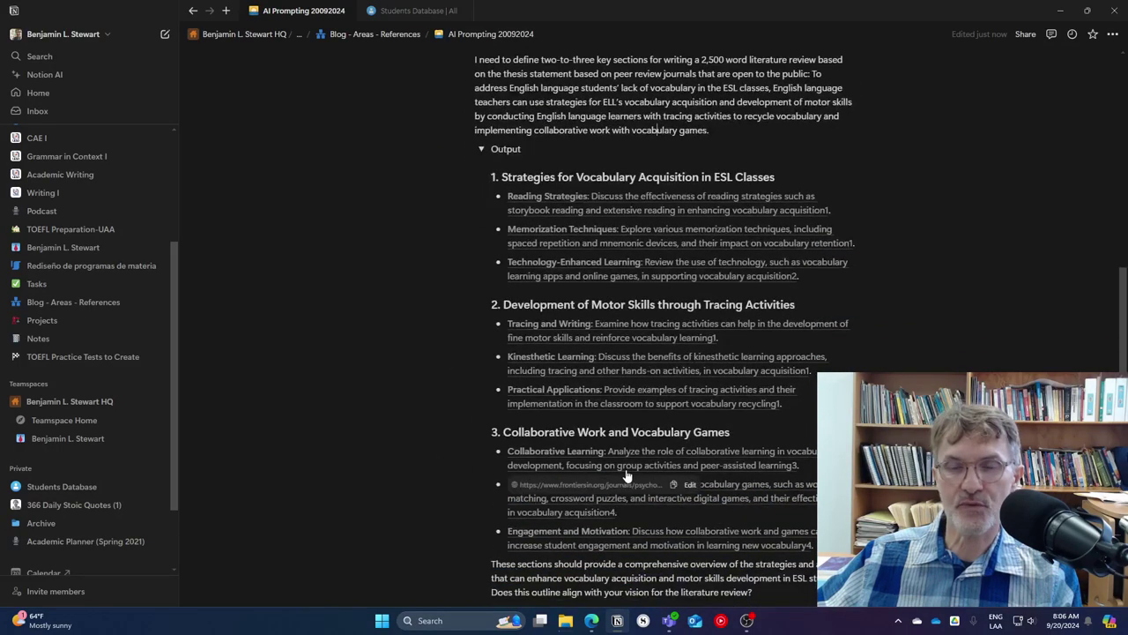
scroll(626, 476, "up", 2)
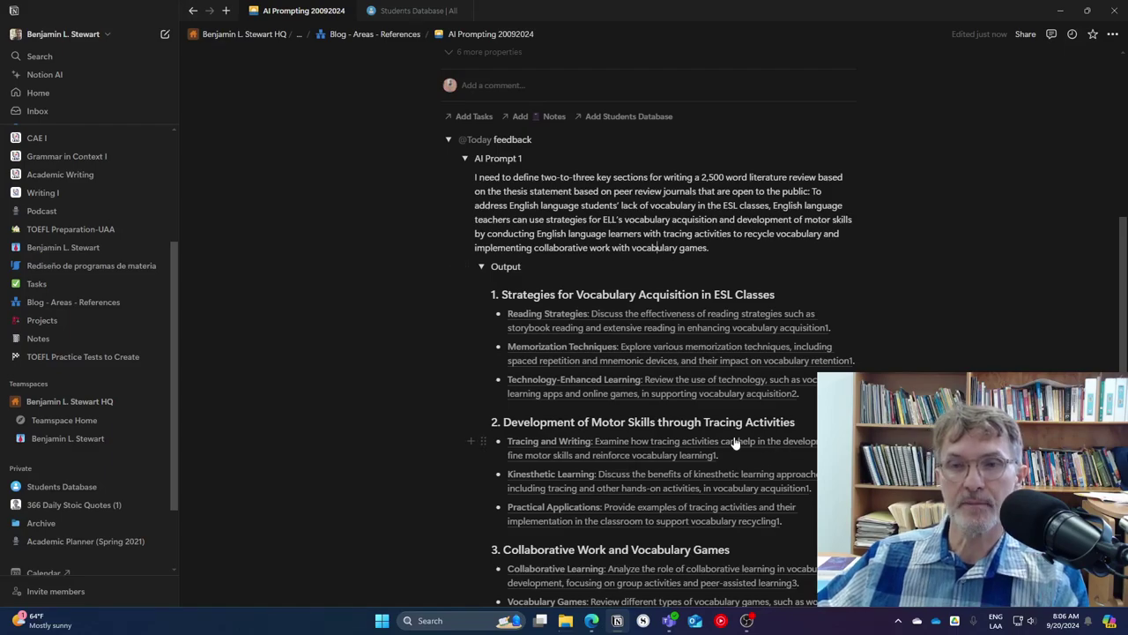
scroll(734, 440, "down", 2)
scroll(564, 246, "up", 1)
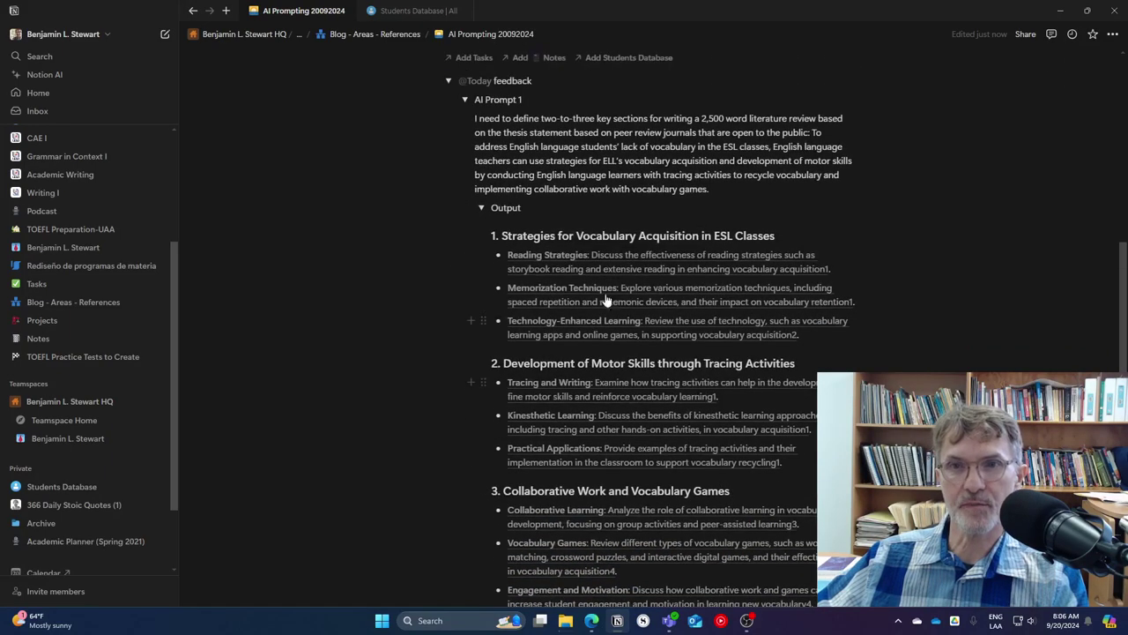
scroll(529, 265, "down", 1)
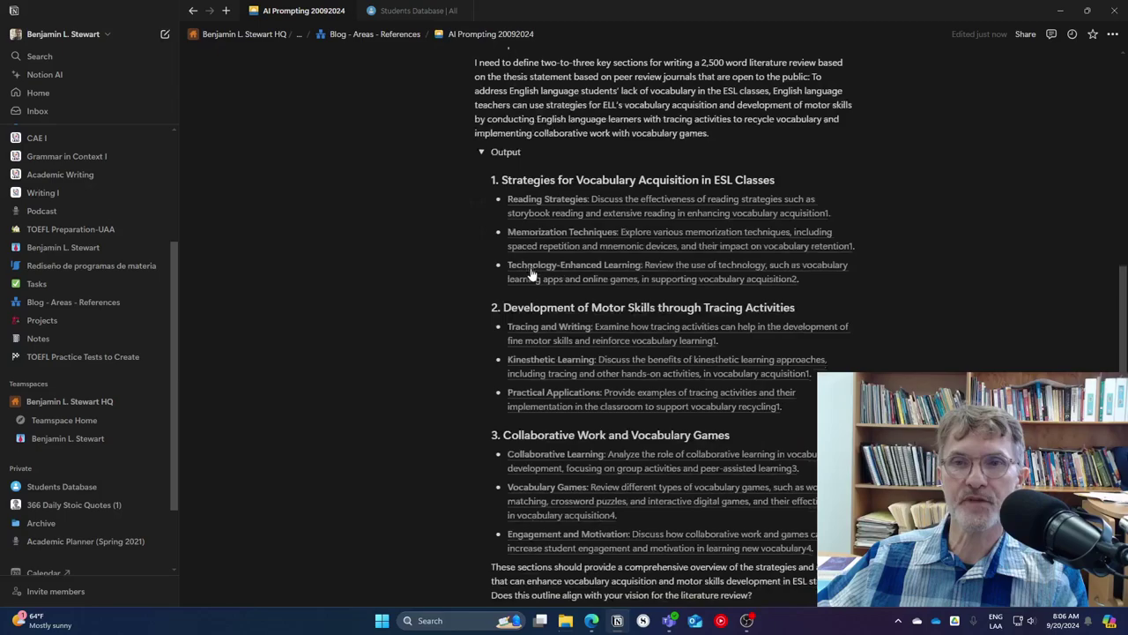
scroll(569, 344, "down", 2)
scroll(573, 335, "up", 2)
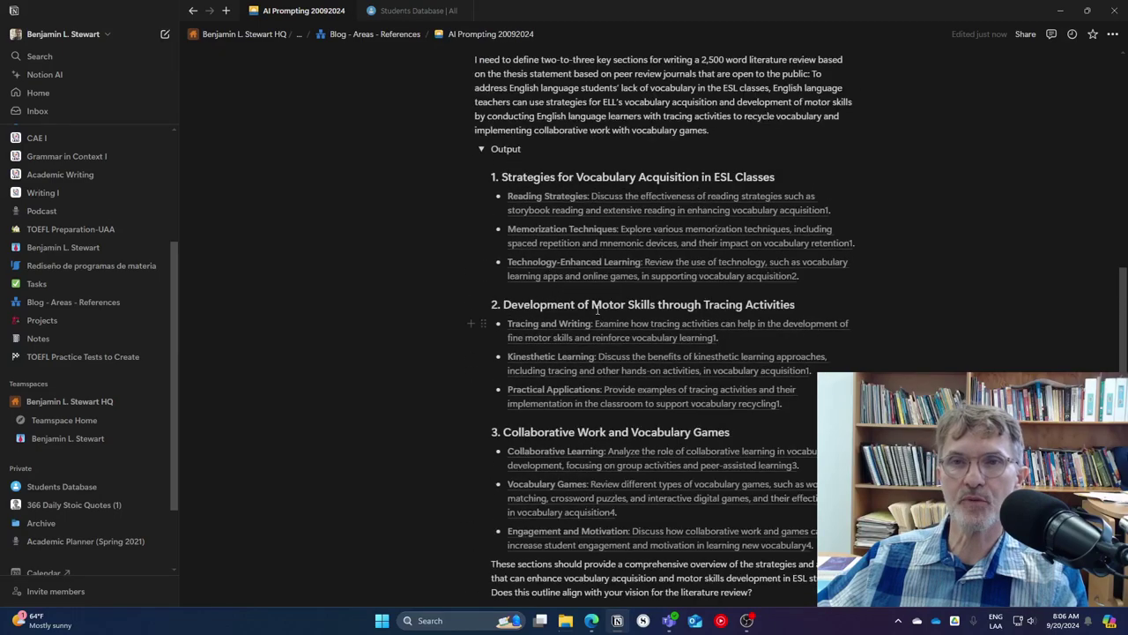
Select the closing lines of the prompt text, then clear the selection.
mouse_move(740, 212)
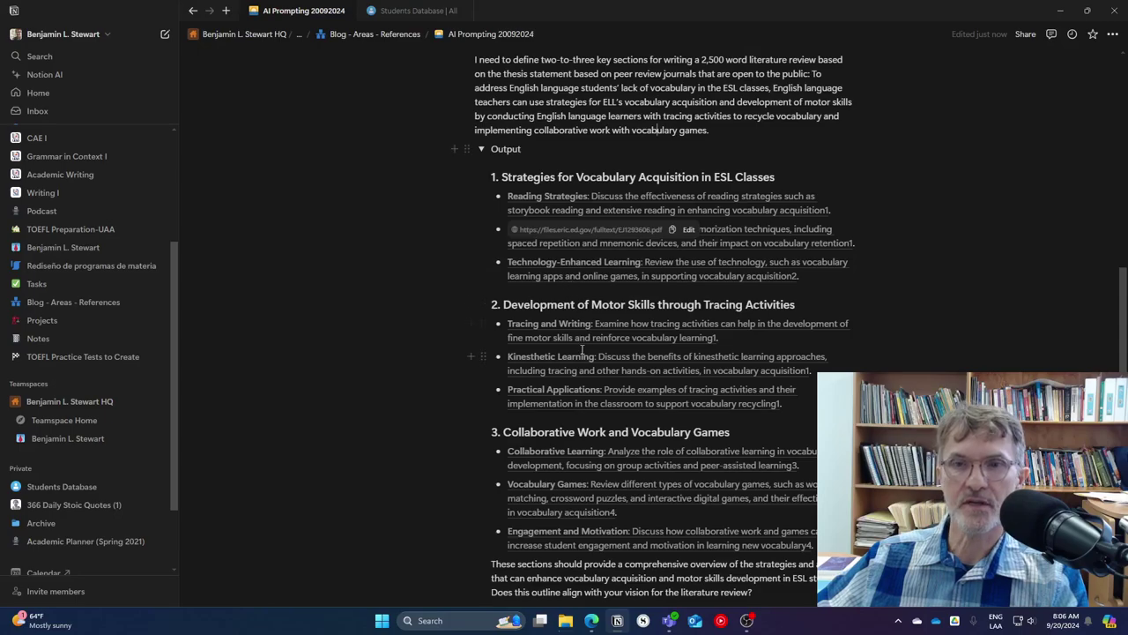
mouse_move(675, 246)
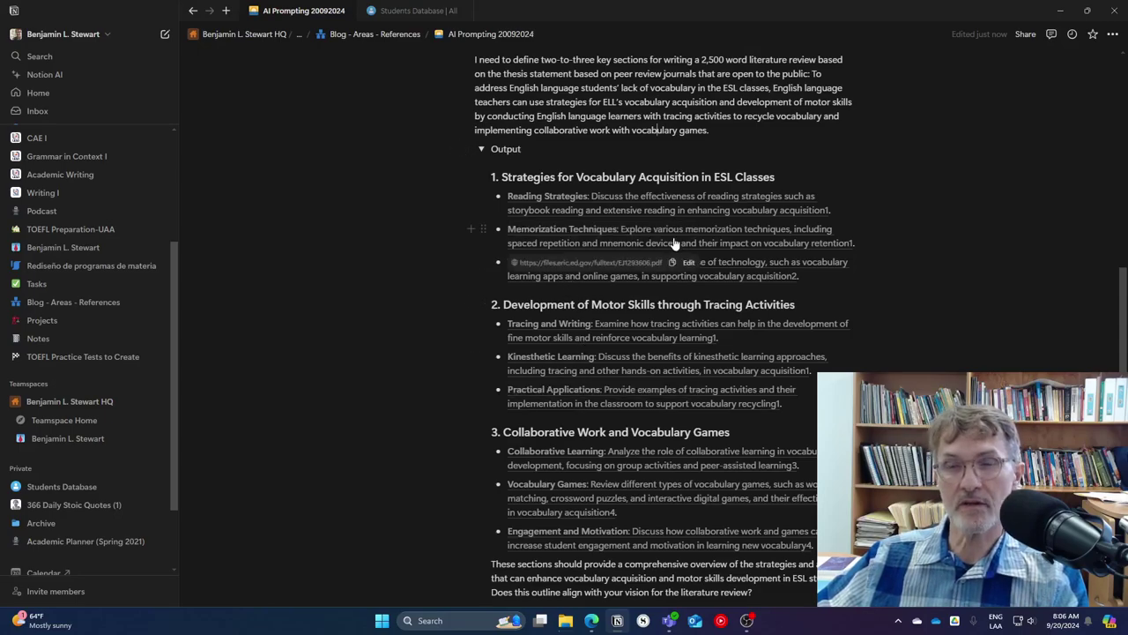
scroll(617, 300, "up", 3)
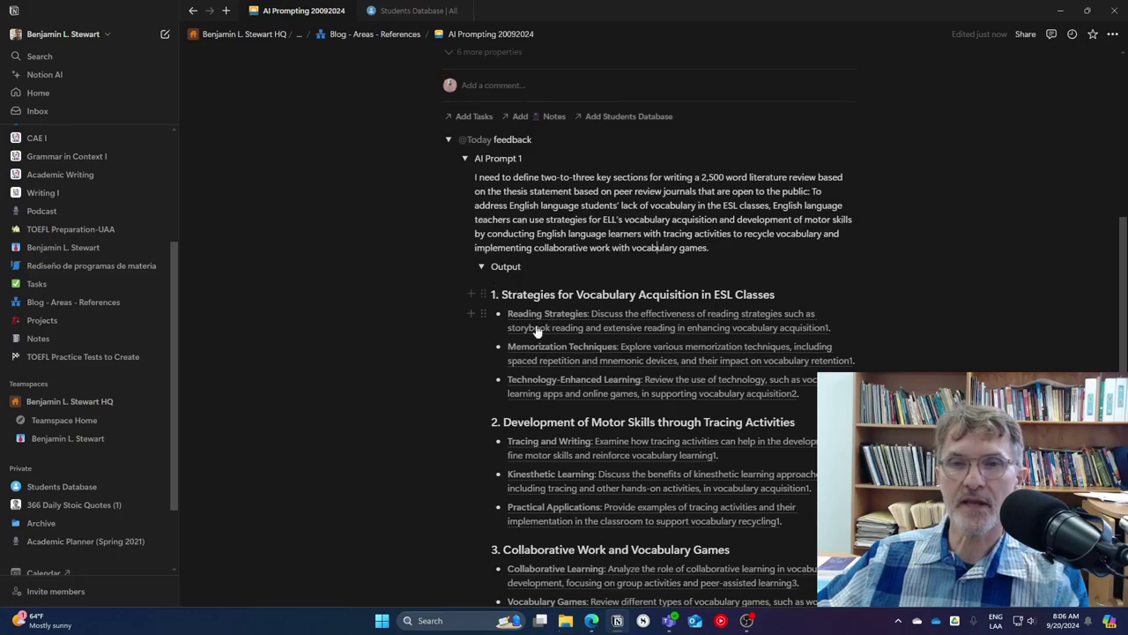
scroll(537, 397, "down", 2)
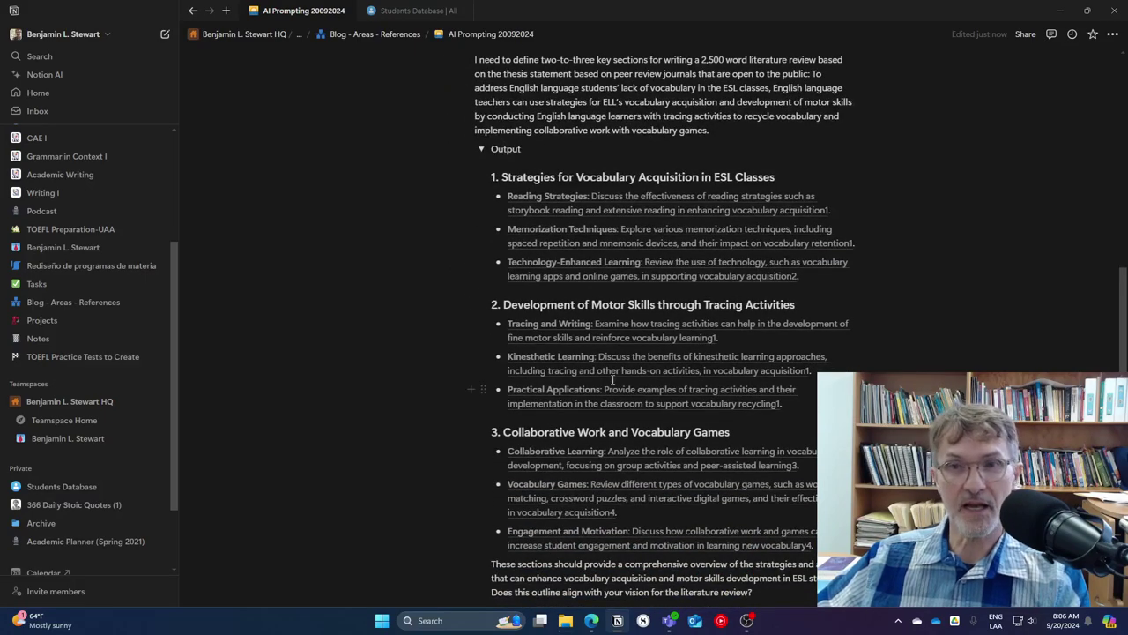
scroll(642, 313, "up", 3)
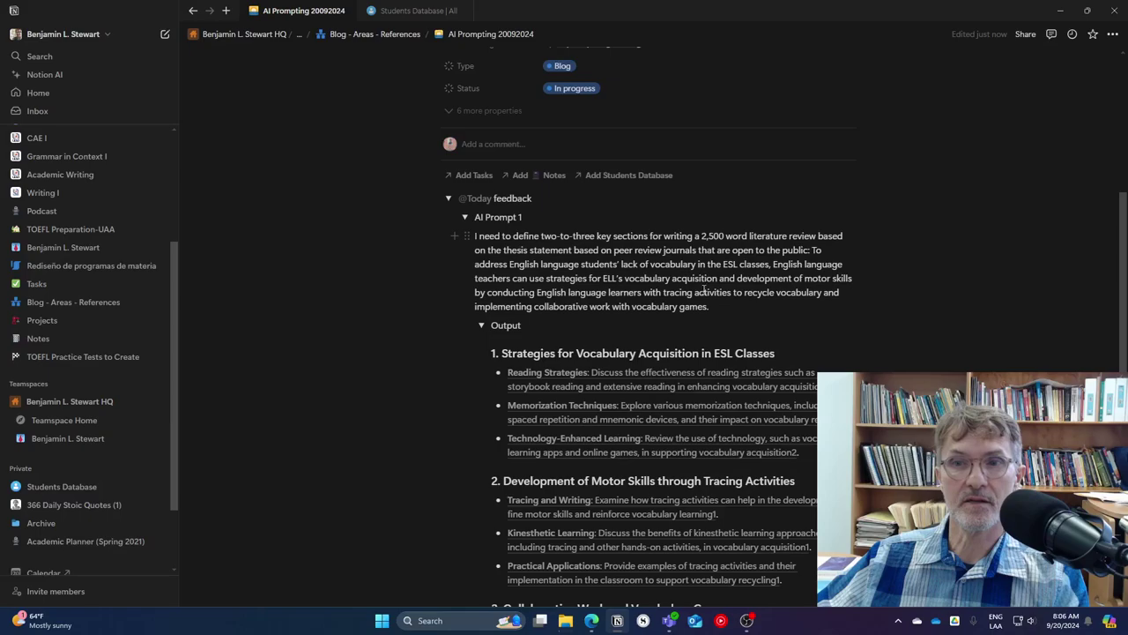
left_click_drag(714, 306, 491, 292)
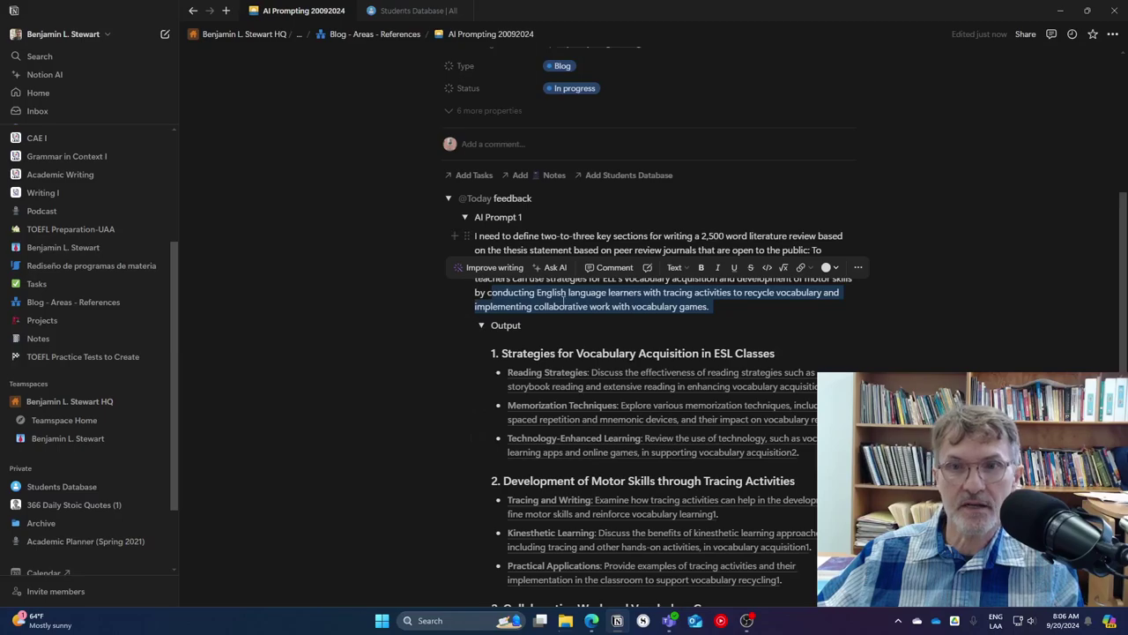
left_click(583, 250)
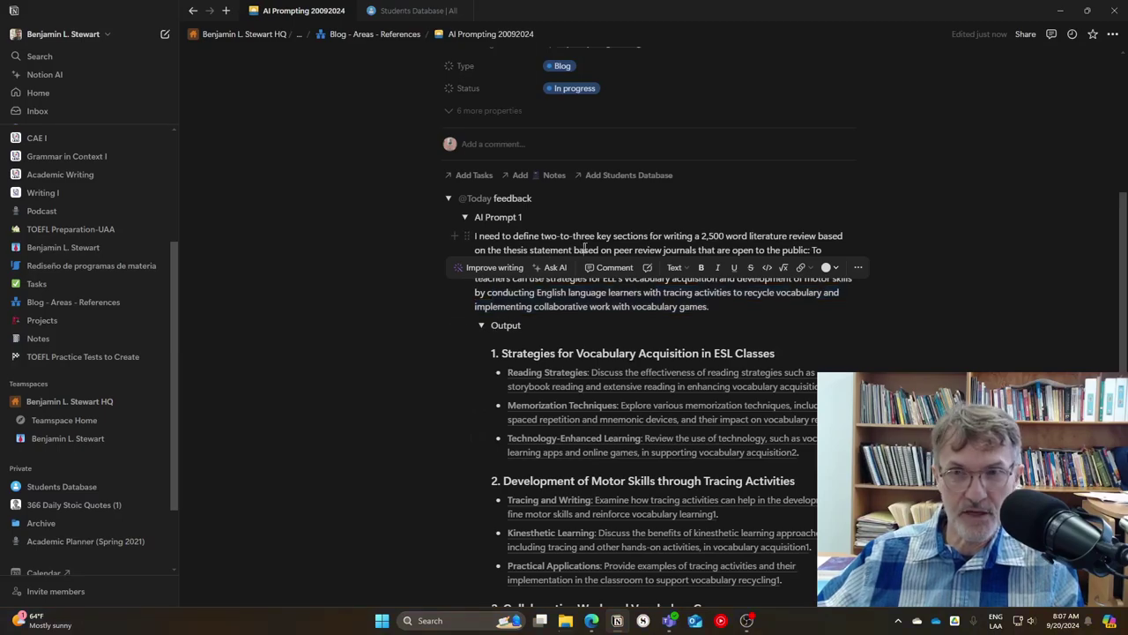
Collapse AI Prompt 1 and expand AI Prompt 2 along with its Output.
left_click(464, 217)
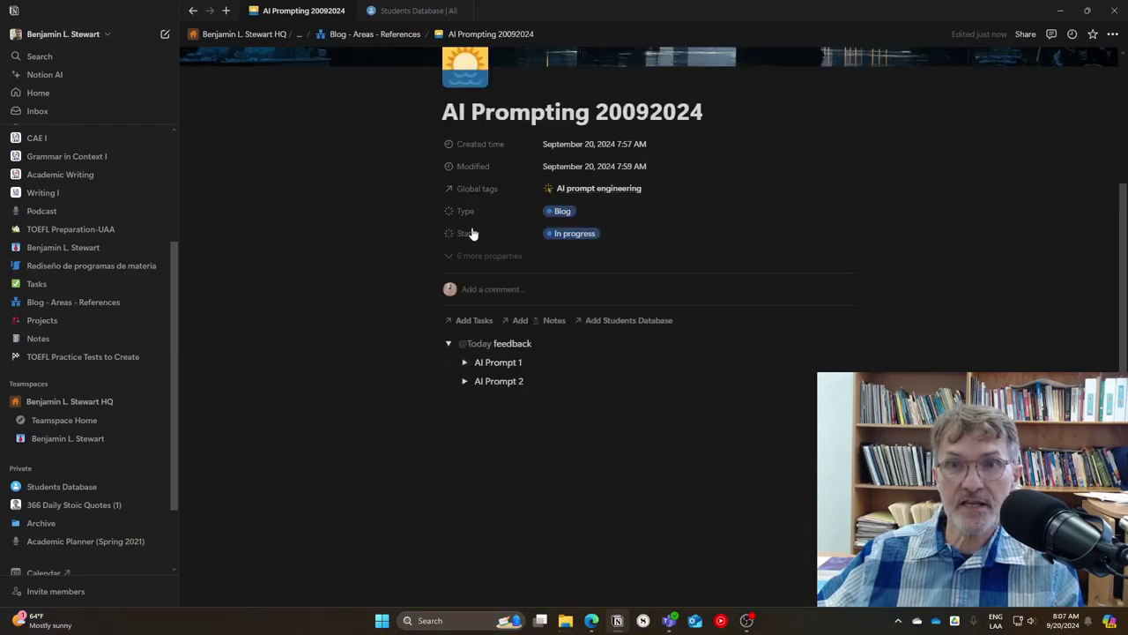
left_click(464, 380)
scroll(476, 379, "down", 1)
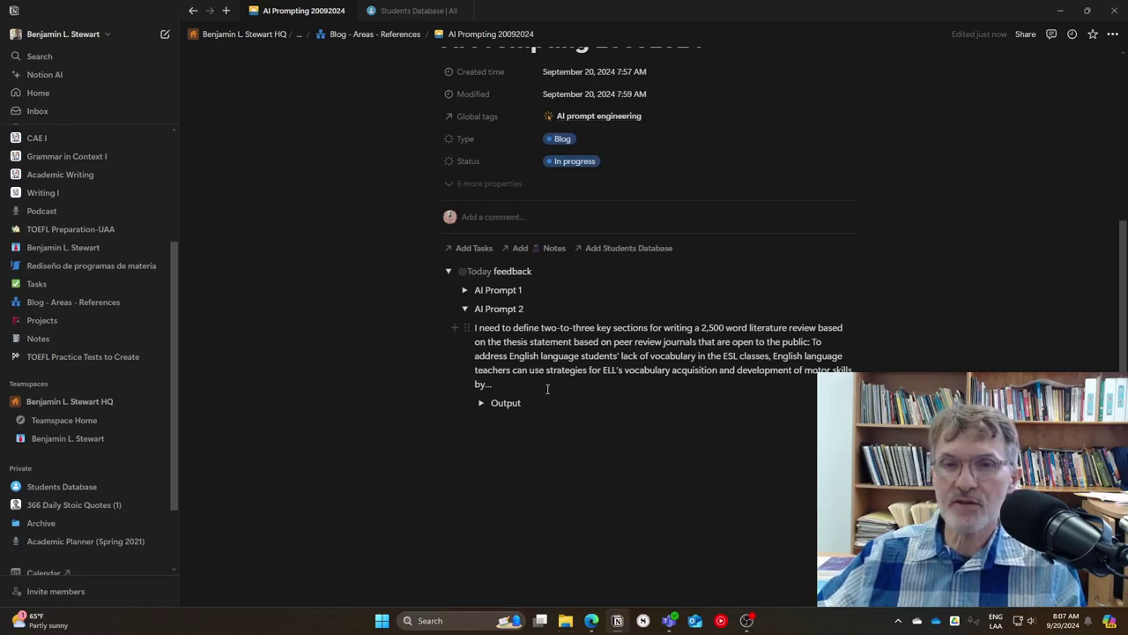
left_click(481, 403)
scroll(541, 406, "down", 1)
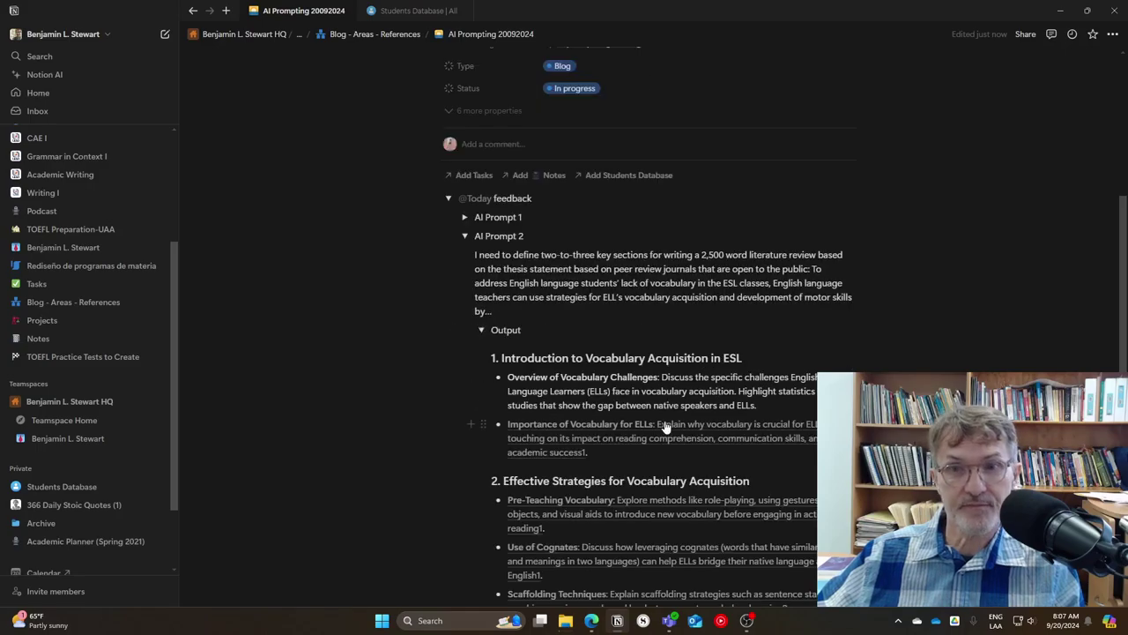
scroll(881, 366, "down", 2)
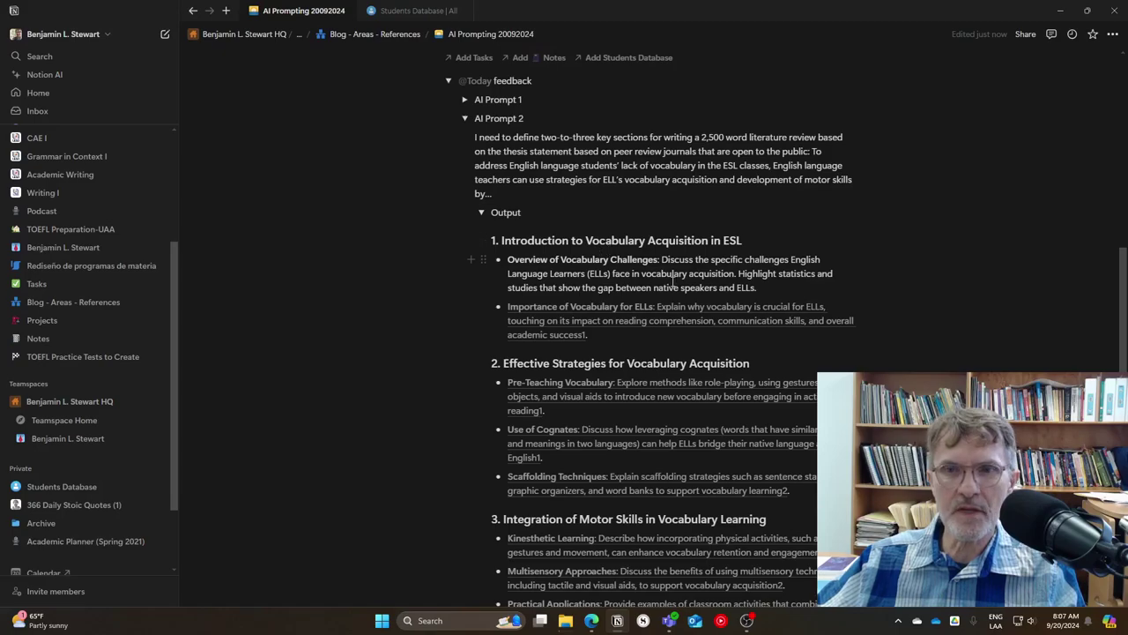
scroll(674, 280, "down", 2)
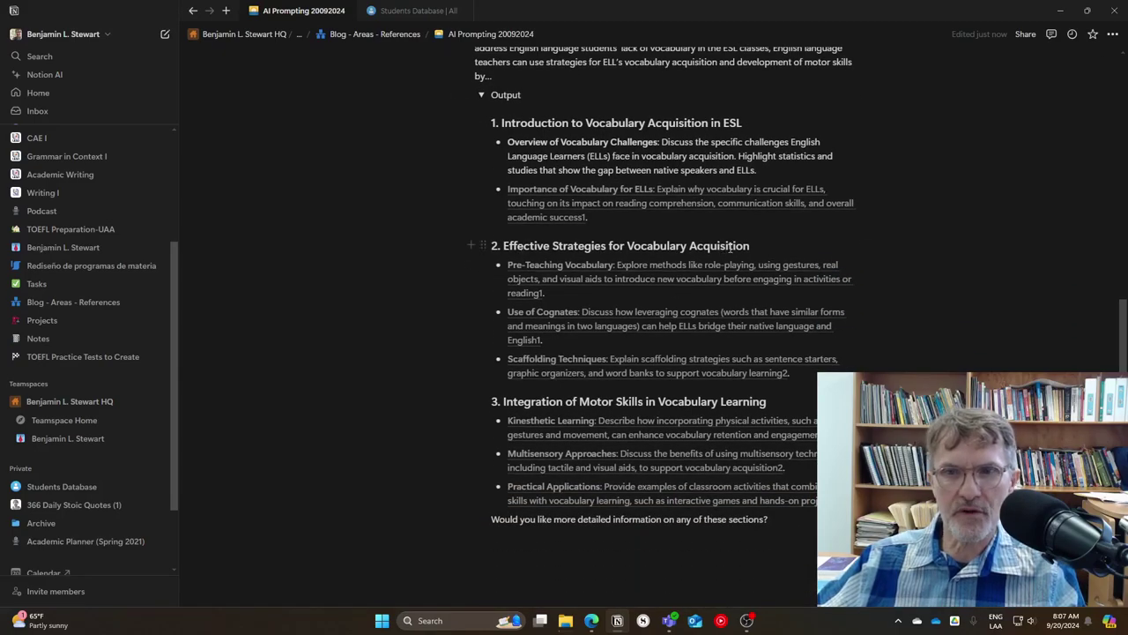
Select the section 2 and section 3 headings in AI Prompt 2's outline.
left_click_drag(504, 402, 803, 411)
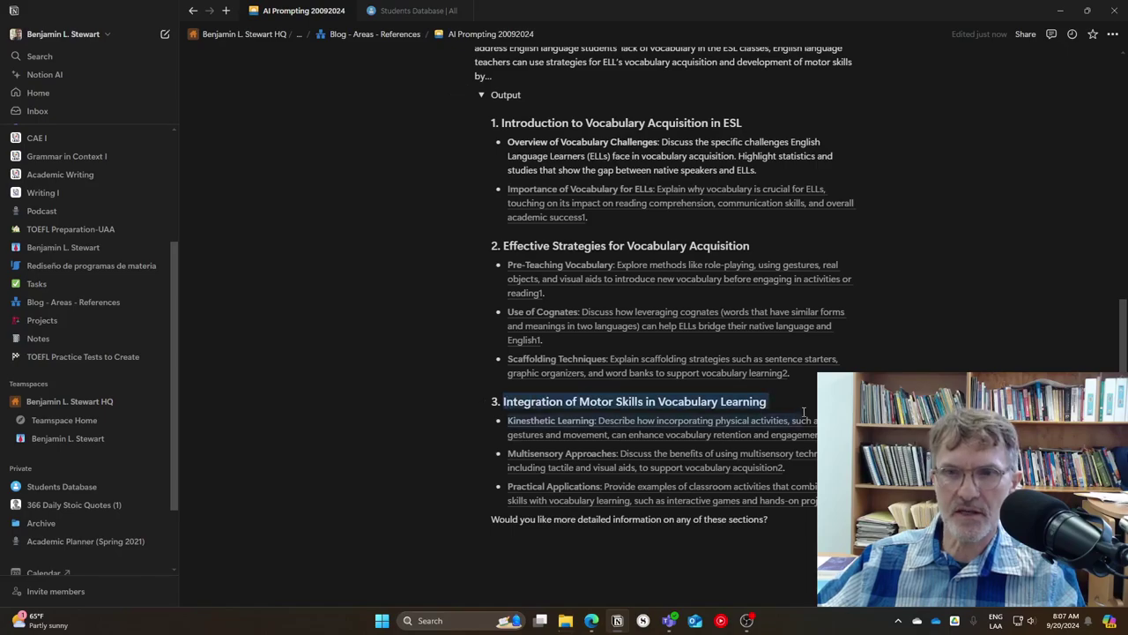
scroll(670, 353, "up", 3)
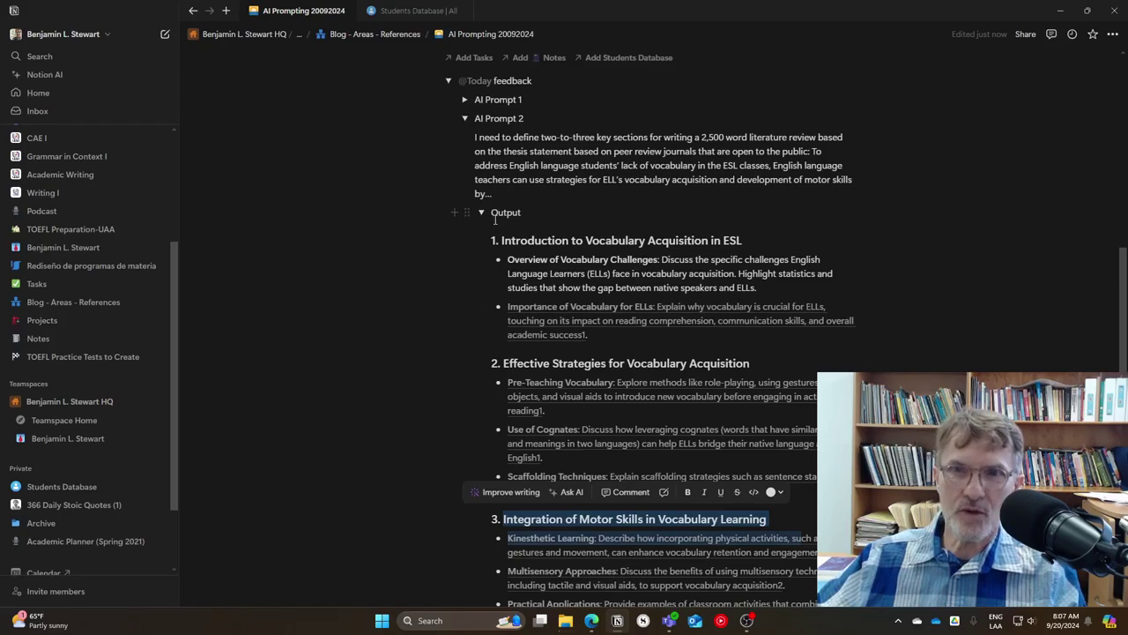
mouse_move(684, 407)
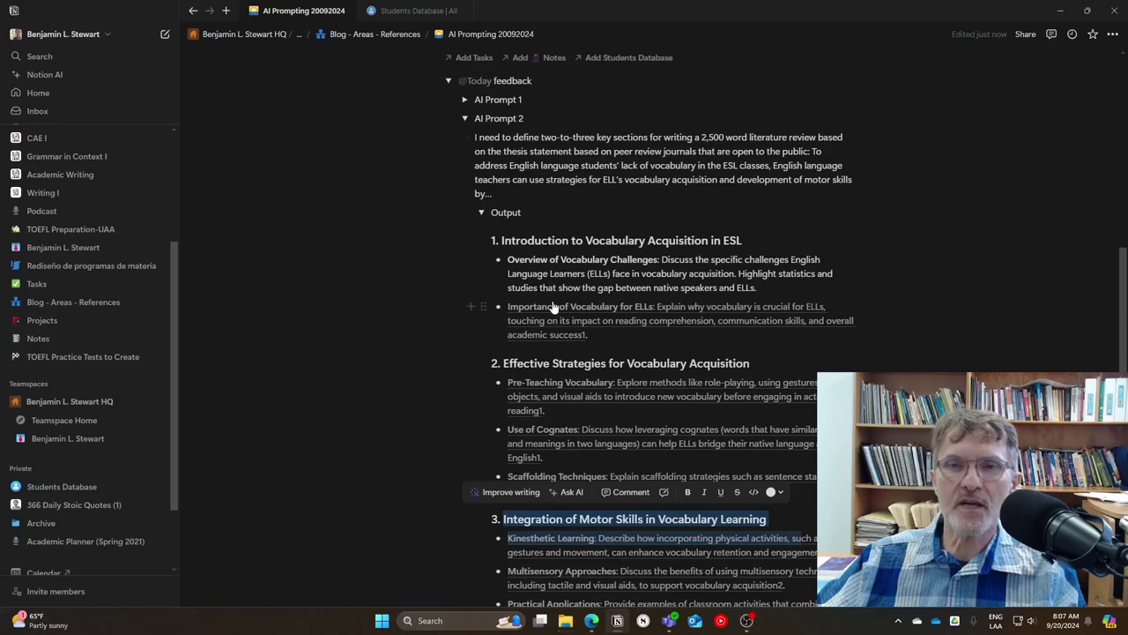
mouse_move(565, 315)
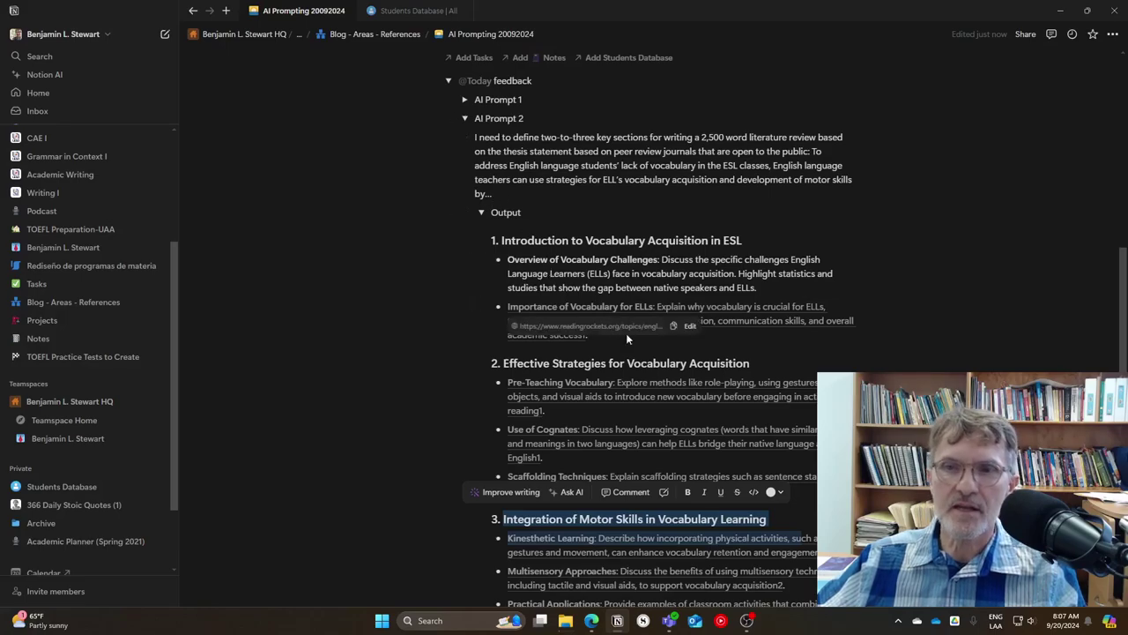
scroll(625, 333, "down", 3)
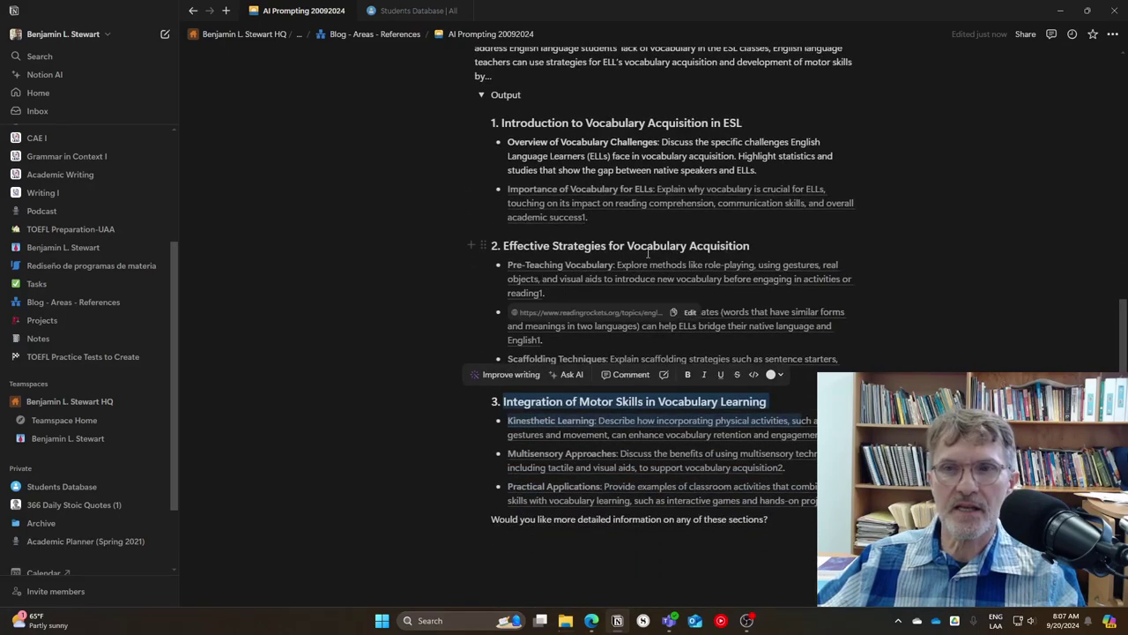
left_click_drag(536, 248, 767, 252)
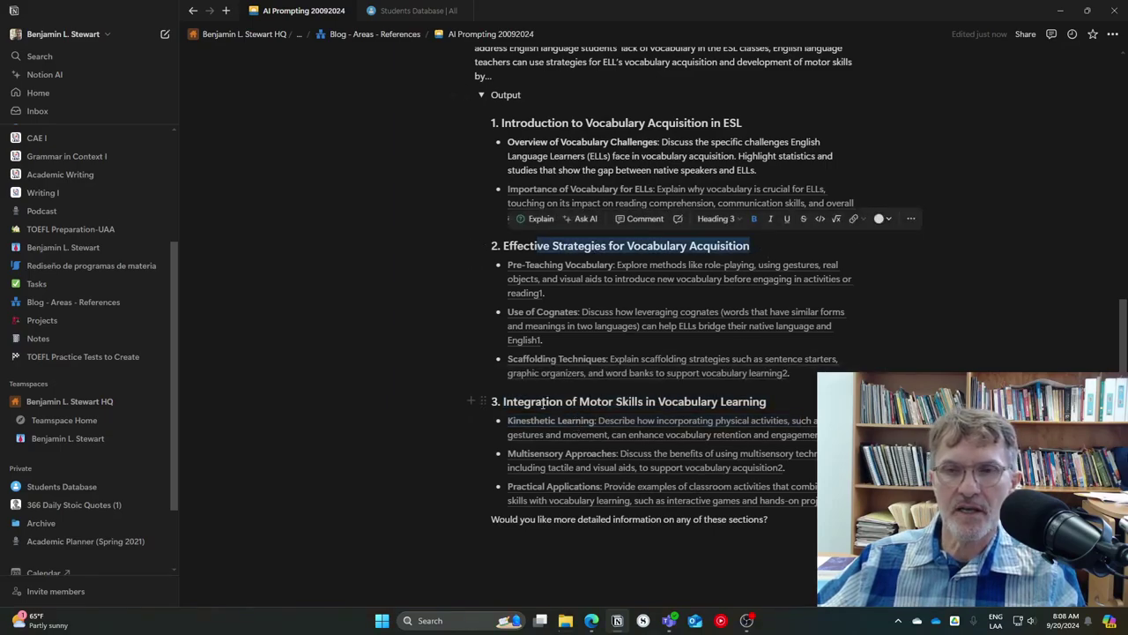
left_click_drag(543, 403, 797, 405)
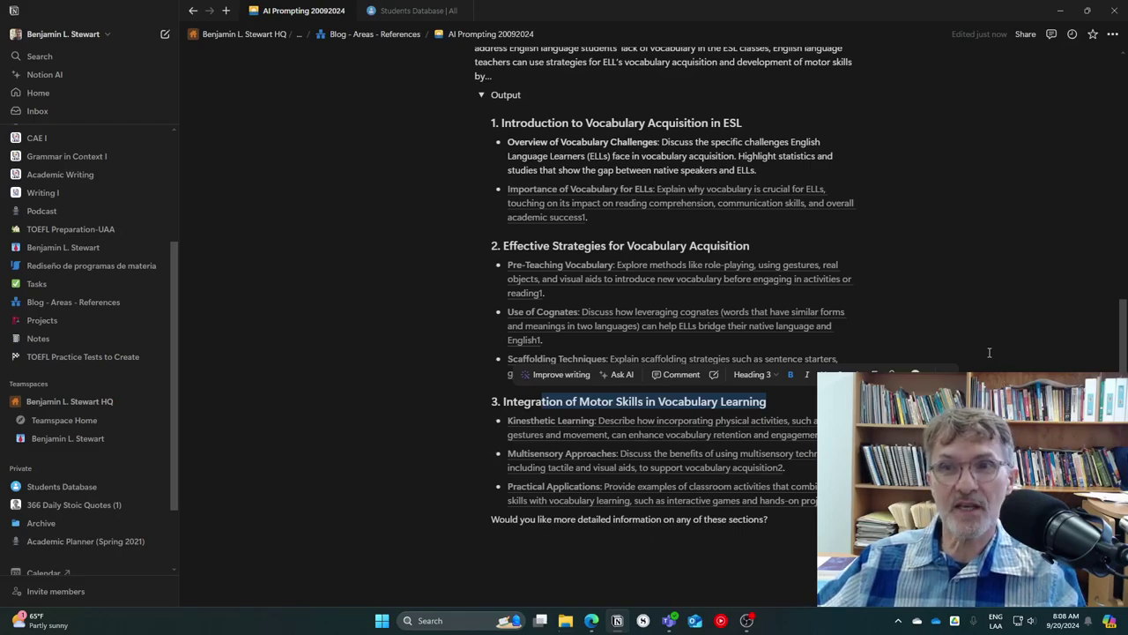
scroll(978, 348, "up", 3)
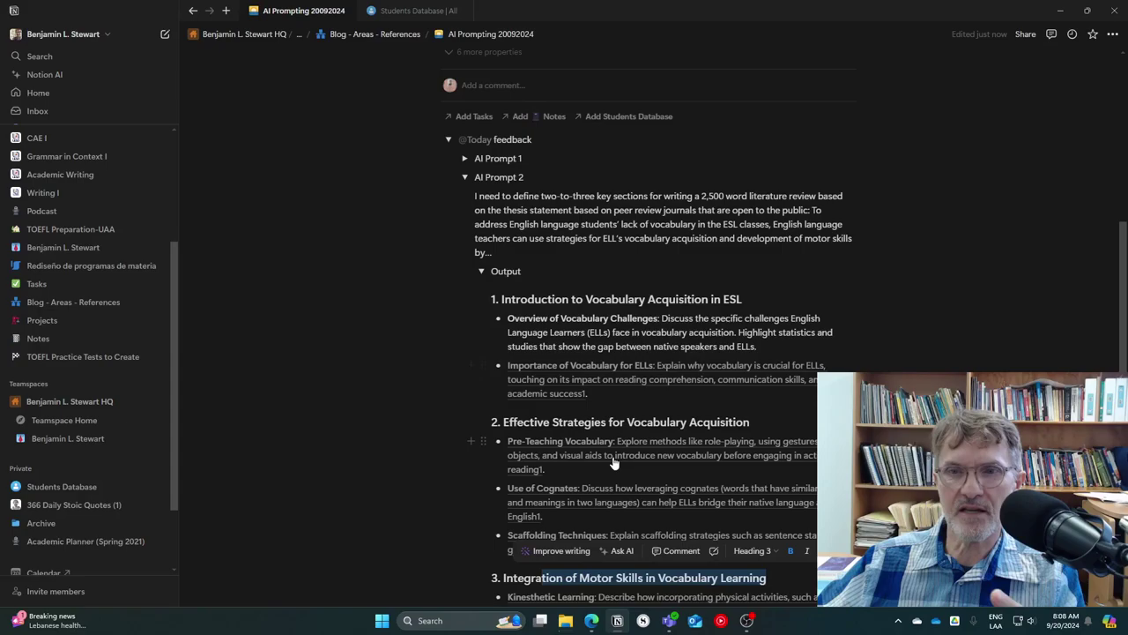
scroll(614, 461, "down", 3)
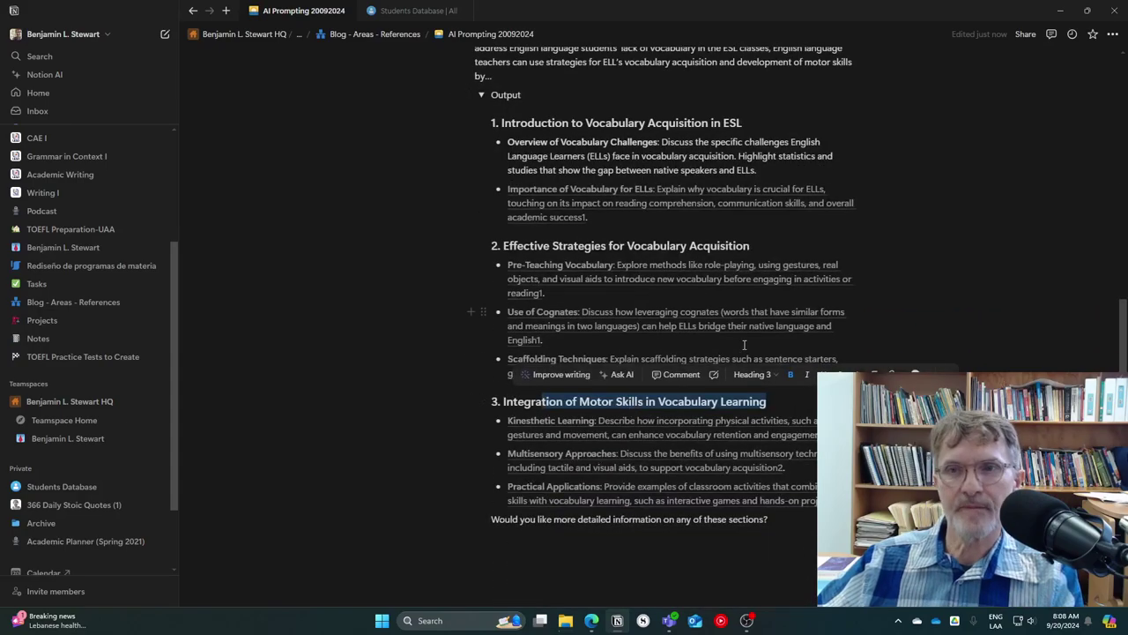
scroll(646, 429, "up", 4)
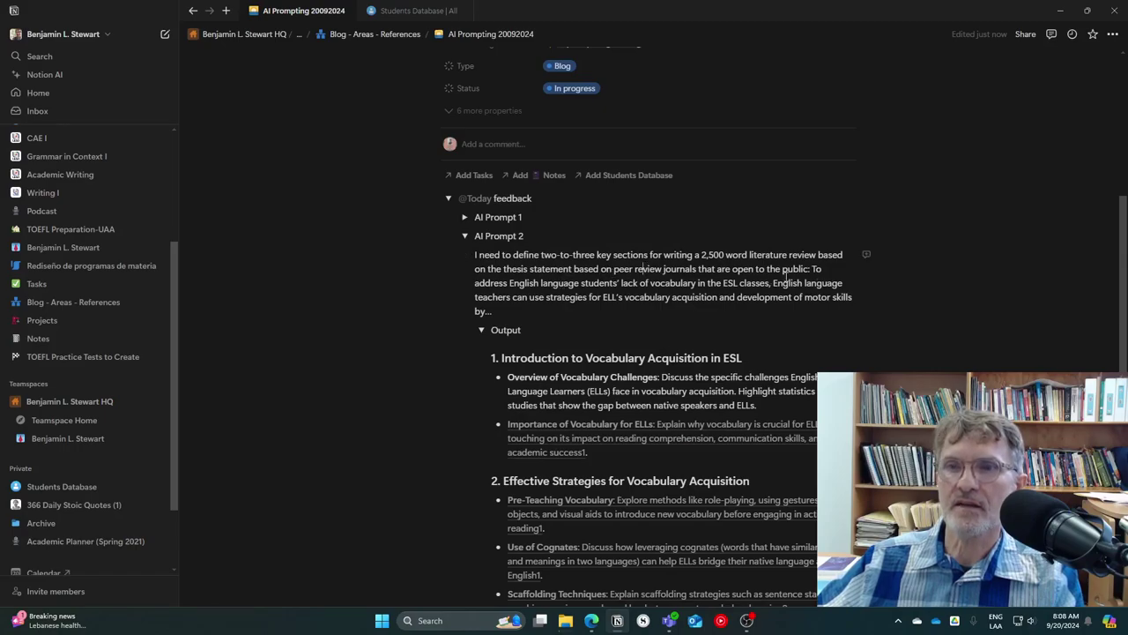
left_click_drag(813, 269, 743, 290)
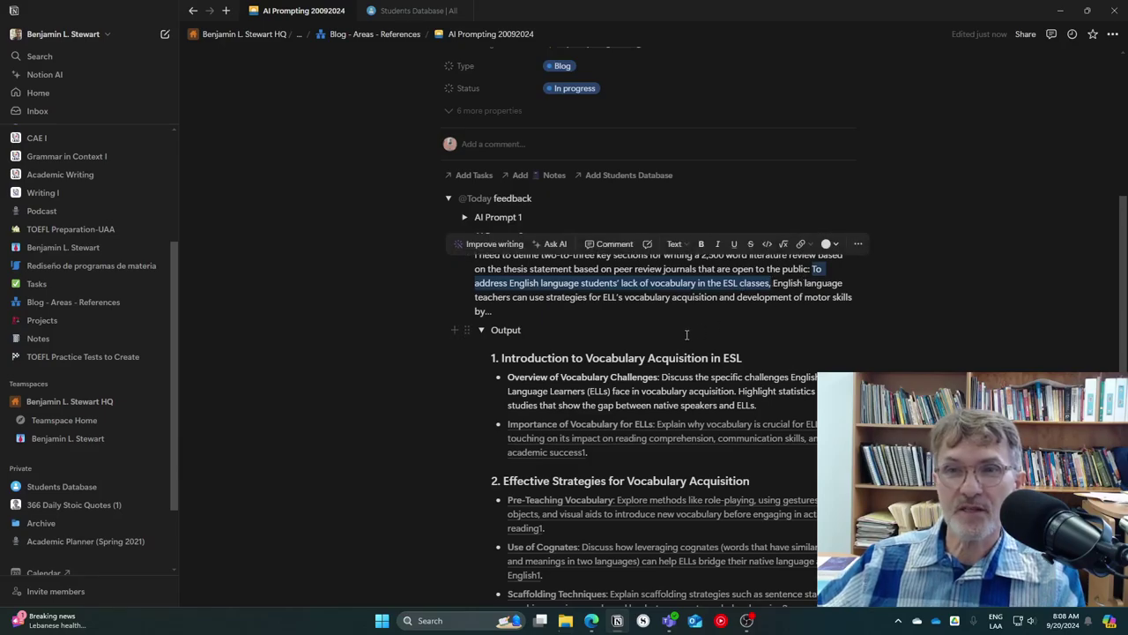
scroll(702, 416, "down", 3)
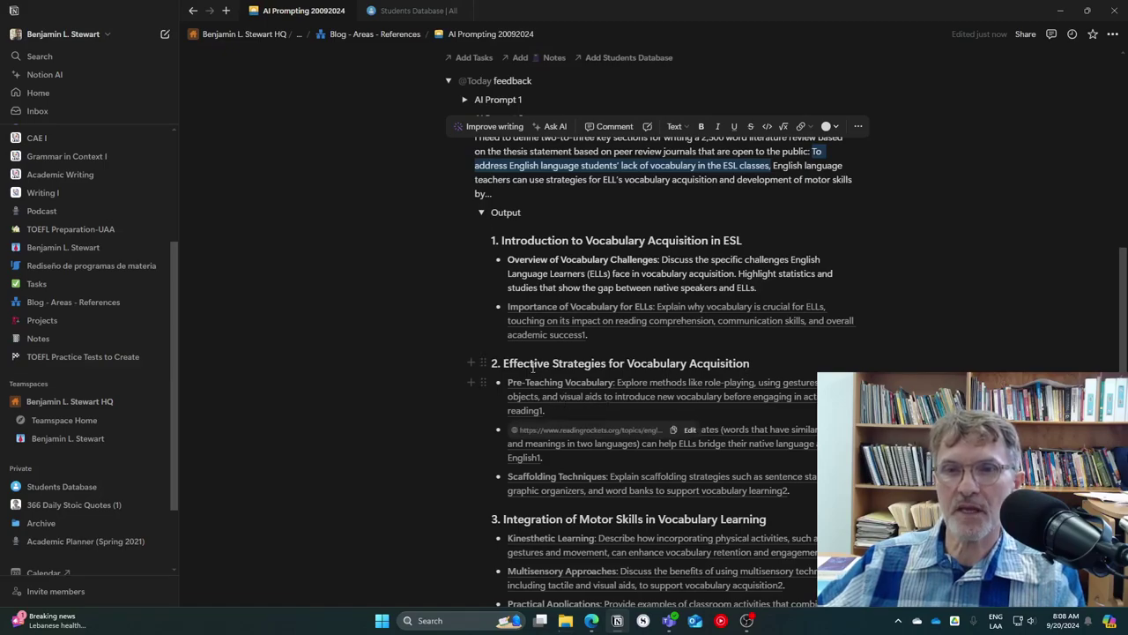
left_click(523, 367)
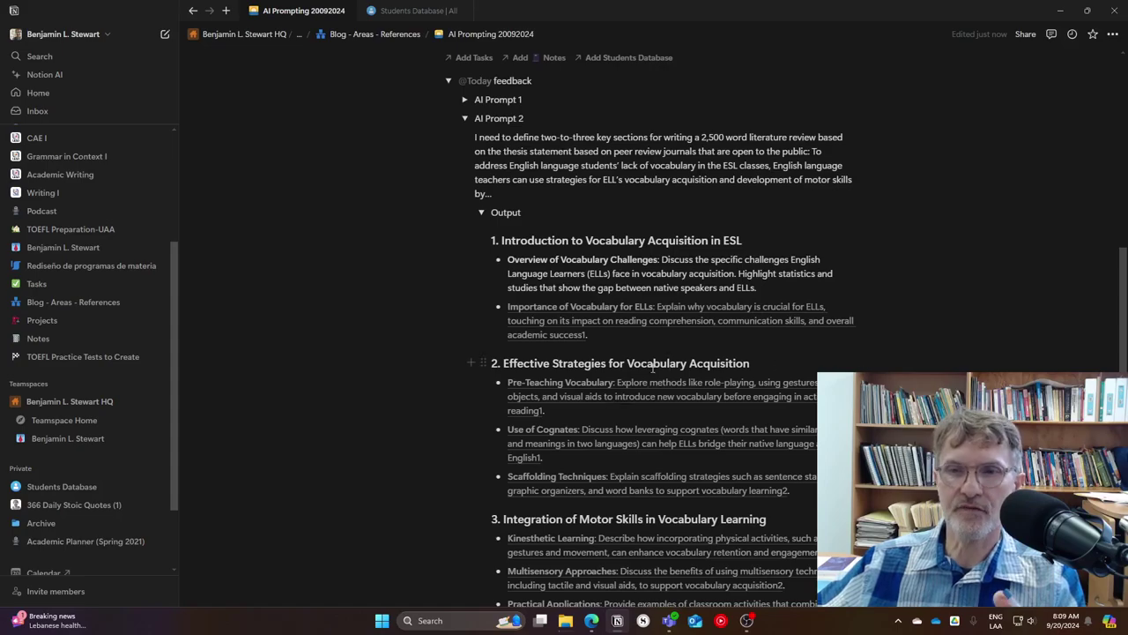
scroll(741, 396, "down", 3)
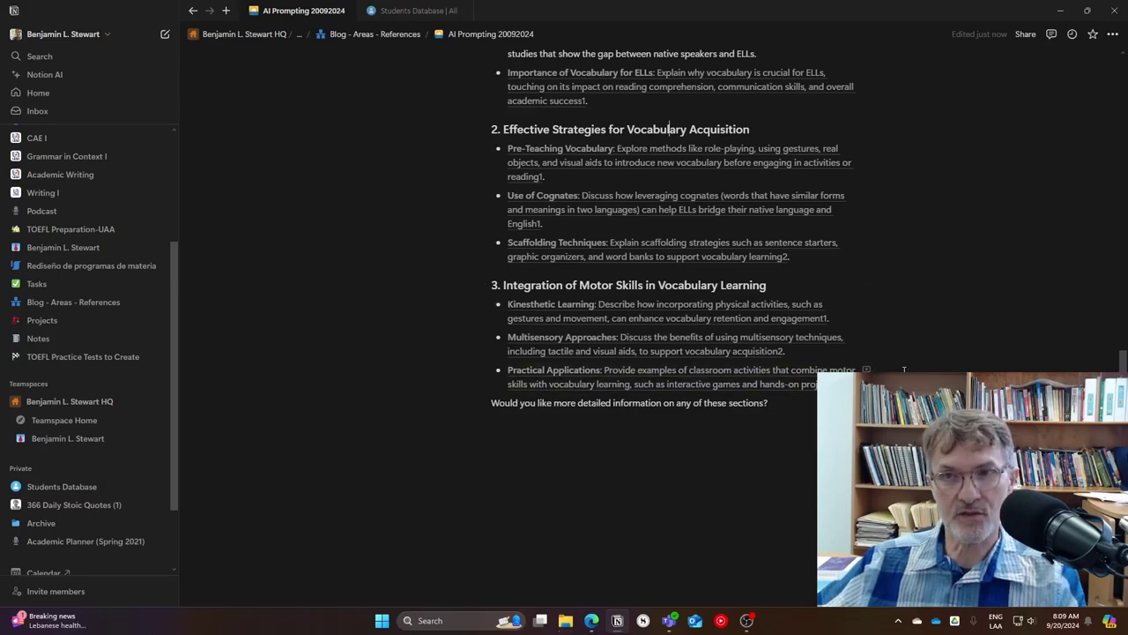
scroll(938, 368, "up", 3)
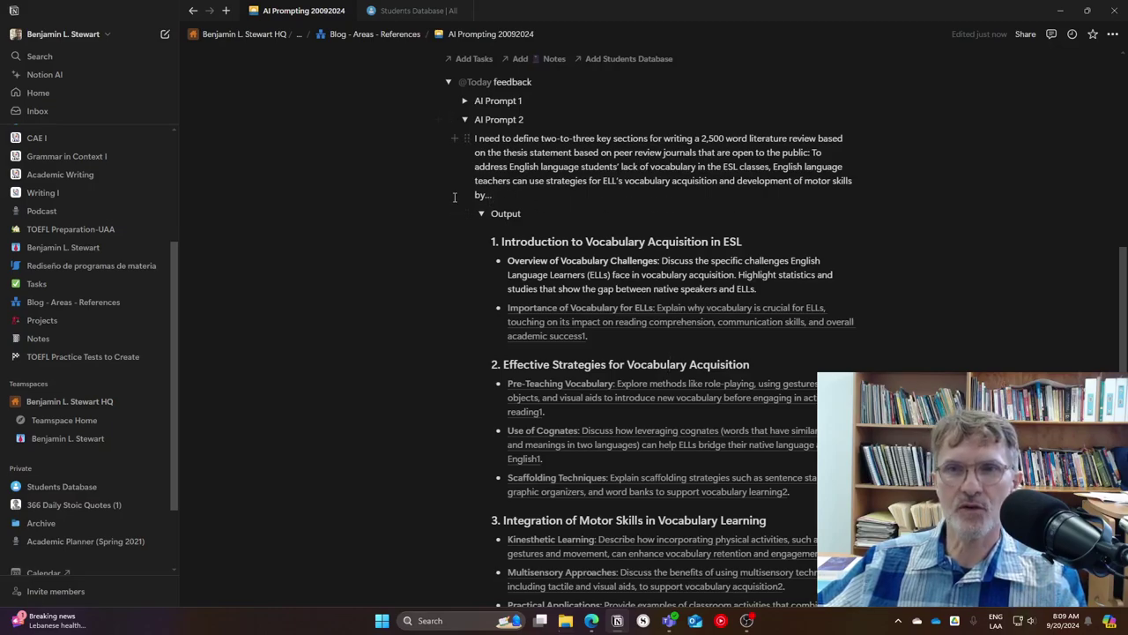
scroll(623, 216, "down", 1)
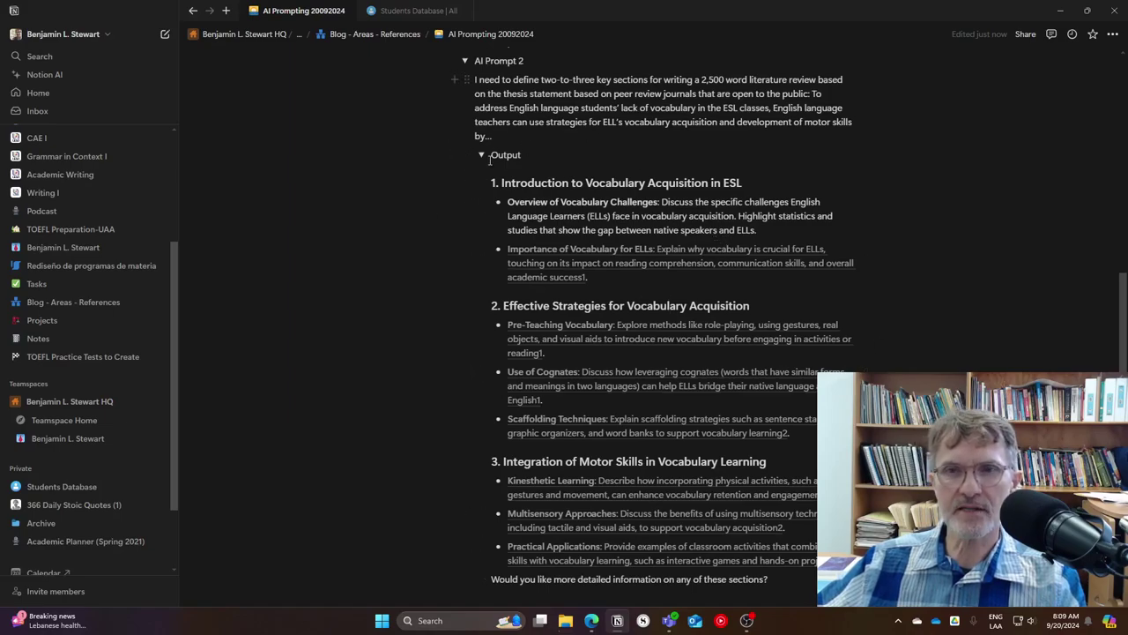
scroll(810, 262, "up", 1)
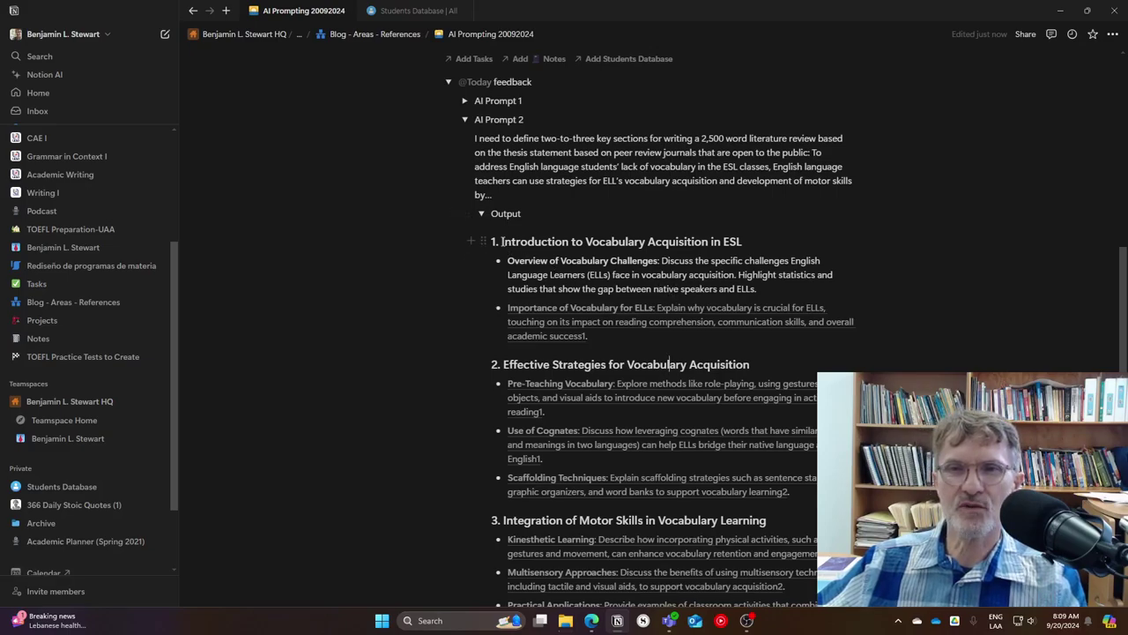
left_click_drag(502, 241, 820, 284)
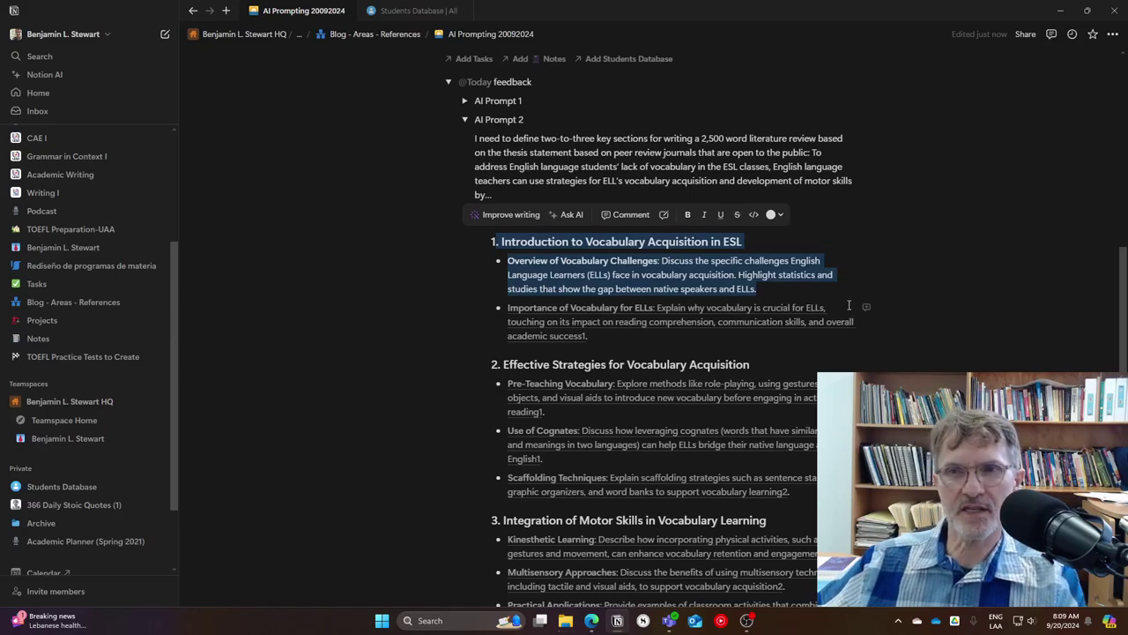
scroll(999, 342, "down", 1)
scroll(999, 342, "up", 2)
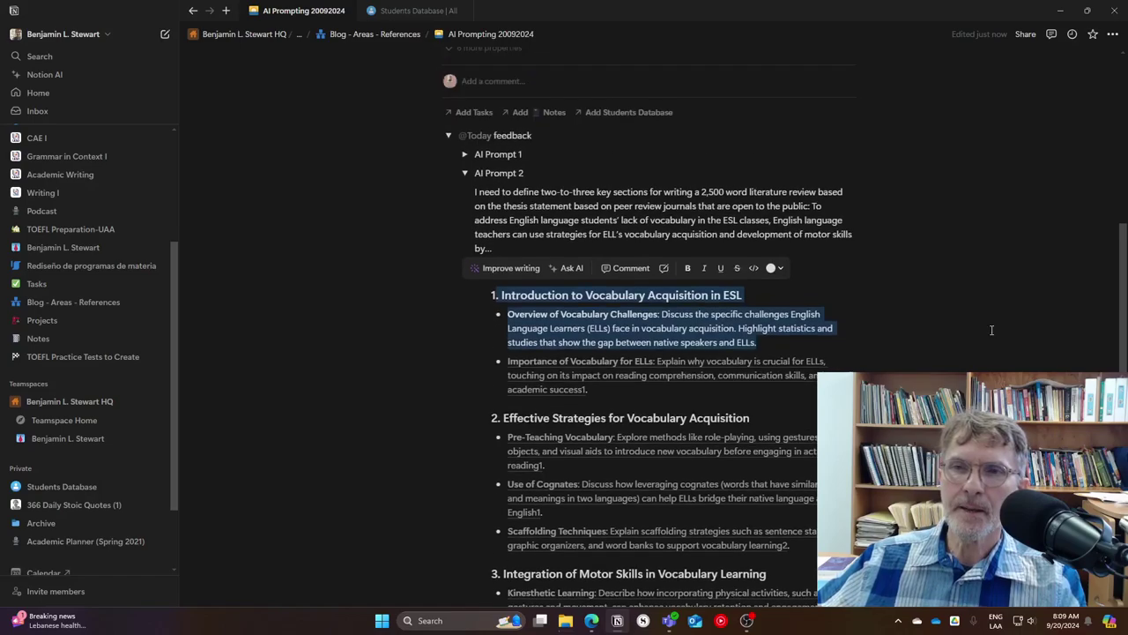
left_click(567, 245)
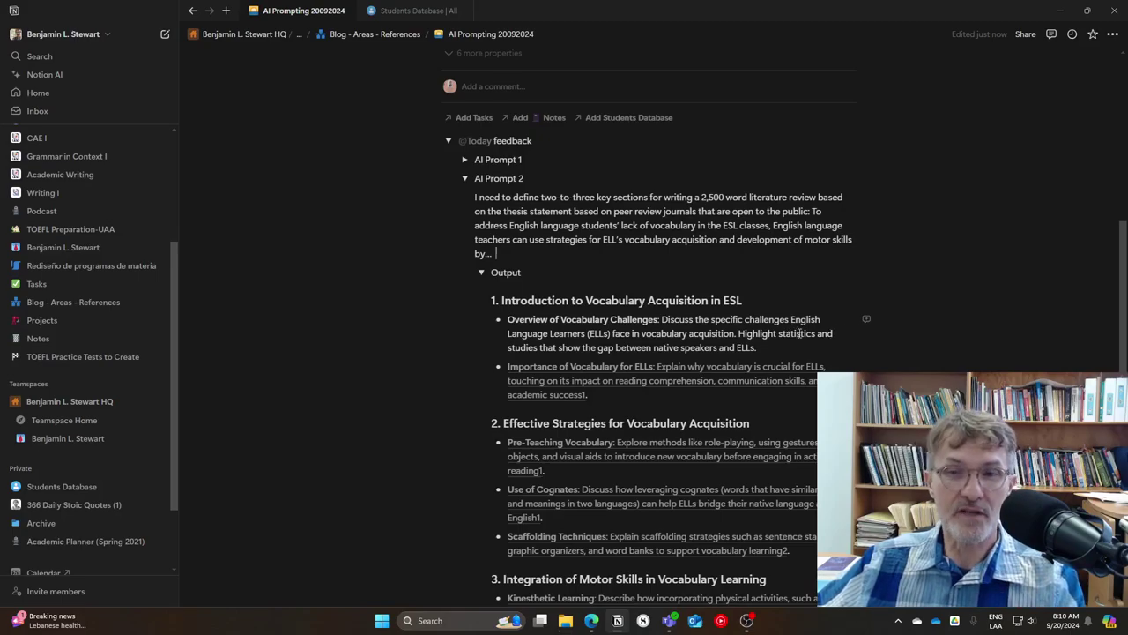
scroll(756, 344, "down", 1)
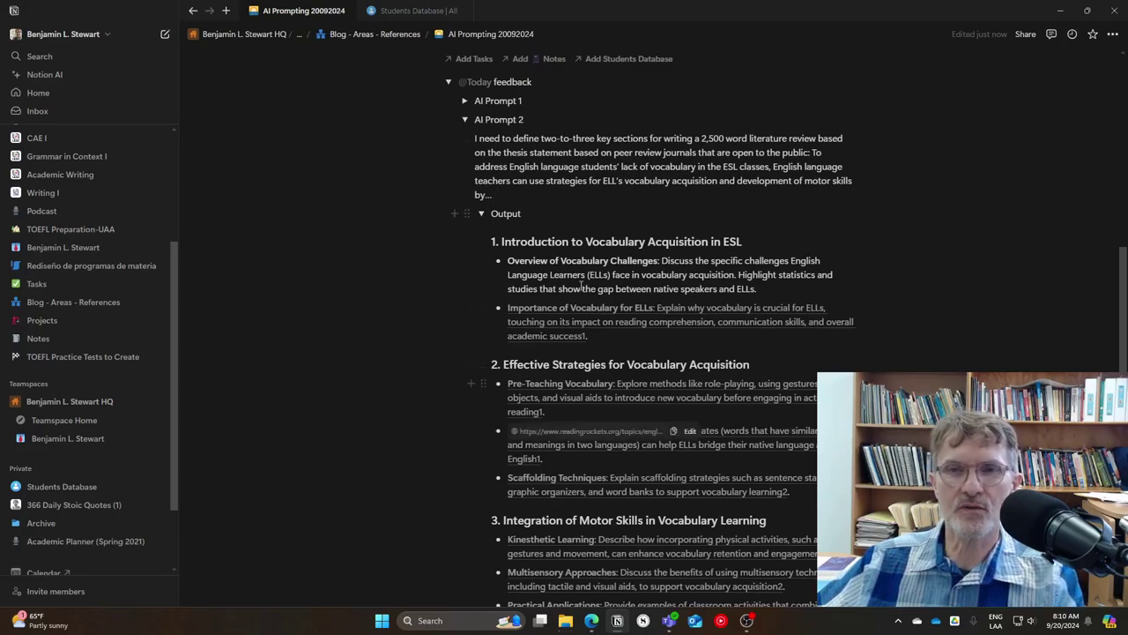
left_click(498, 195)
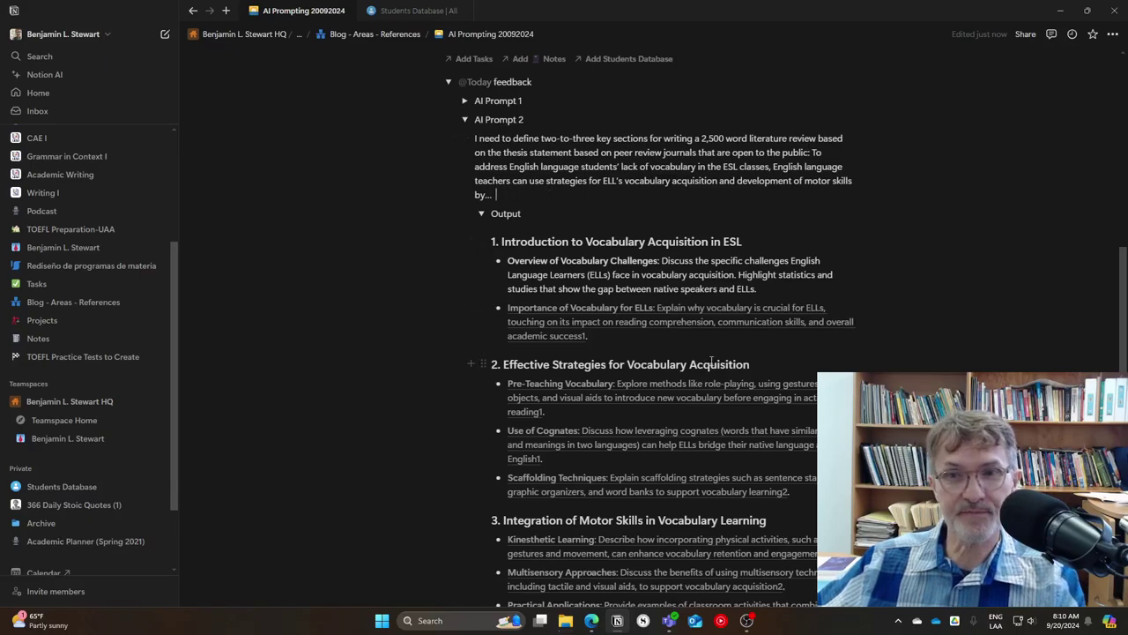
scroll(705, 361, "down", 4)
scroll(705, 362, "up", 3)
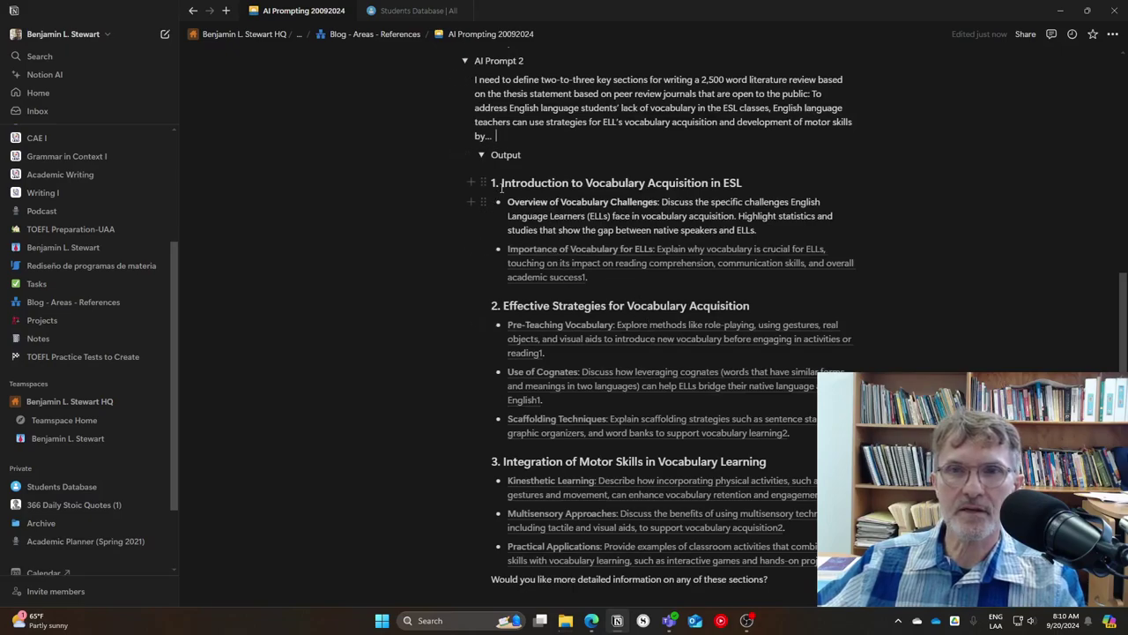
left_click_drag(501, 182, 846, 557)
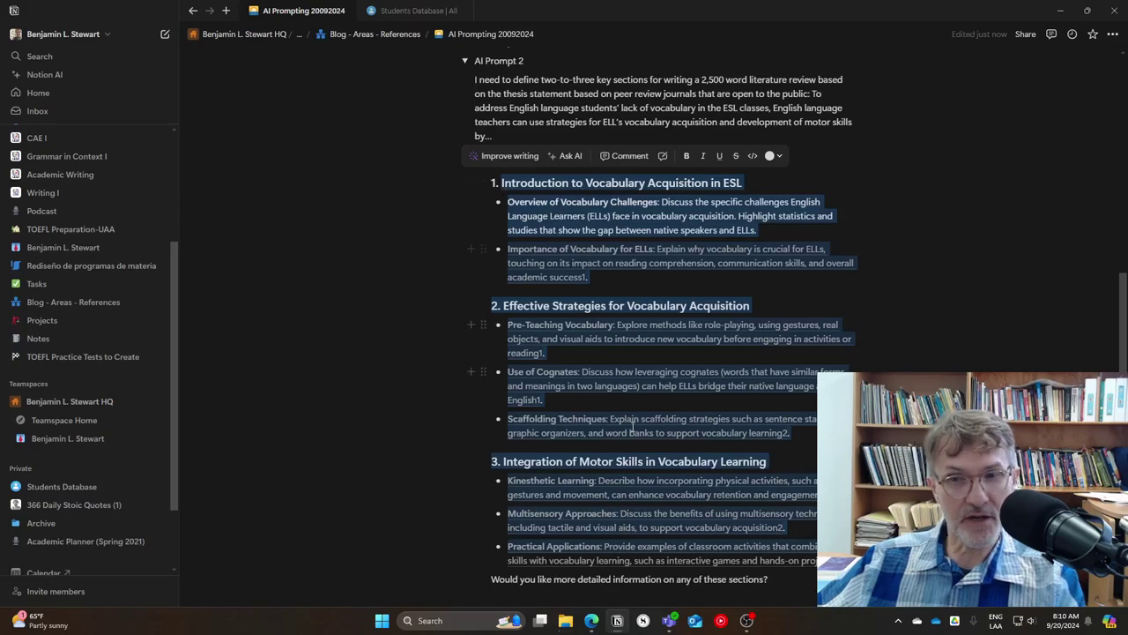
left_click(1026, 339)
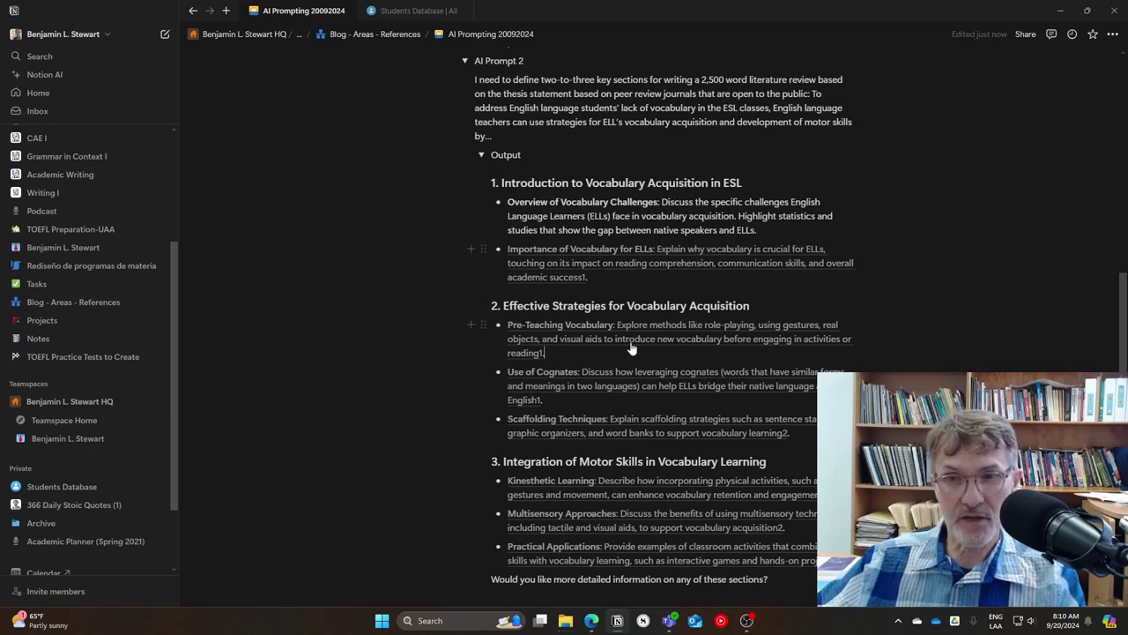
scroll(650, 468, "down", 1)
scroll(652, 458, "up", 3)
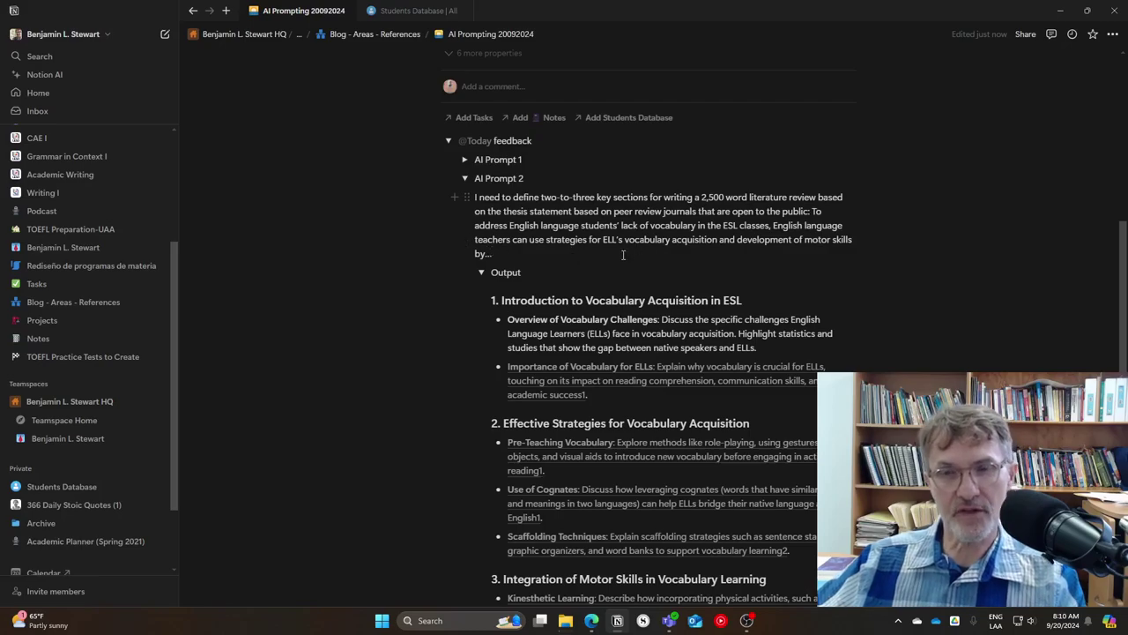
scroll(653, 282, "down", 3)
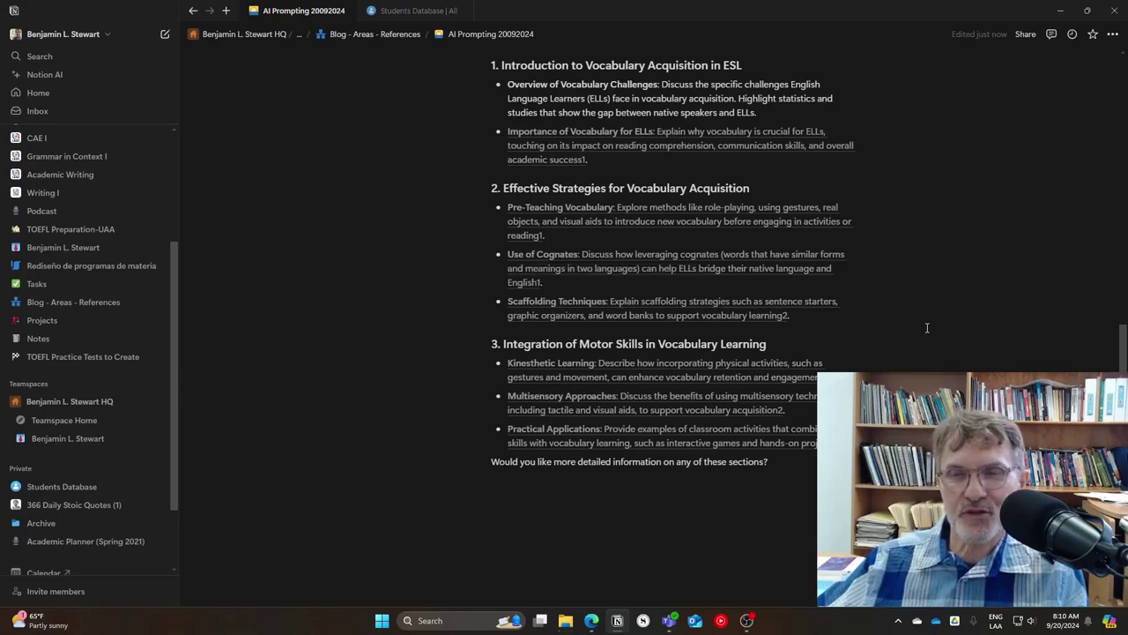
scroll(916, 324, "up", 2)
left_click(549, 150)
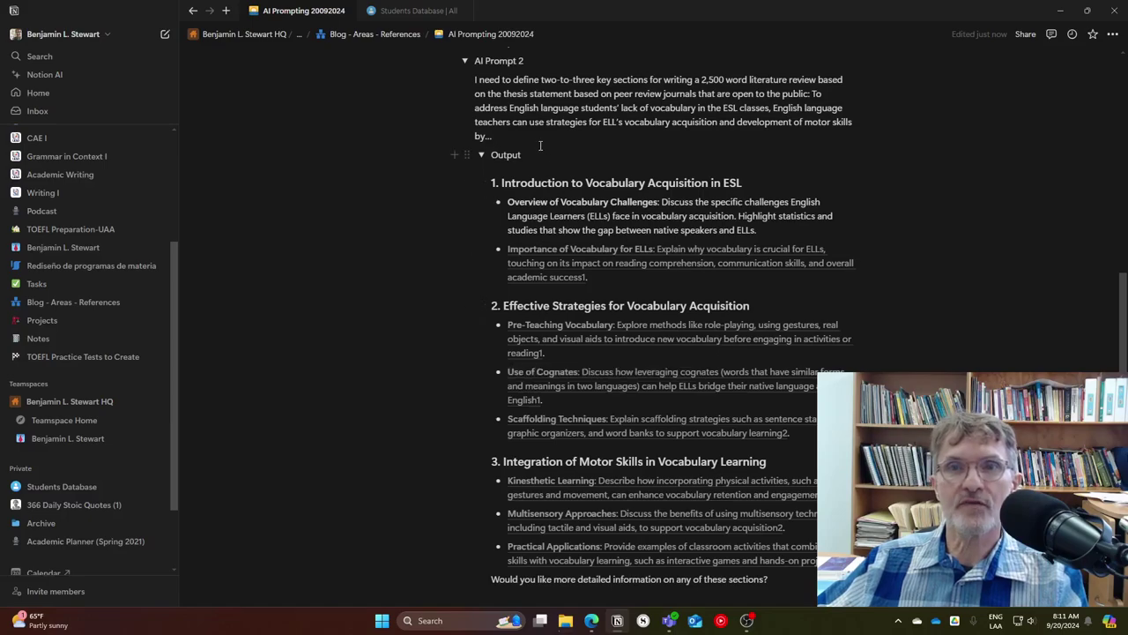
scroll(567, 153, "up", 3)
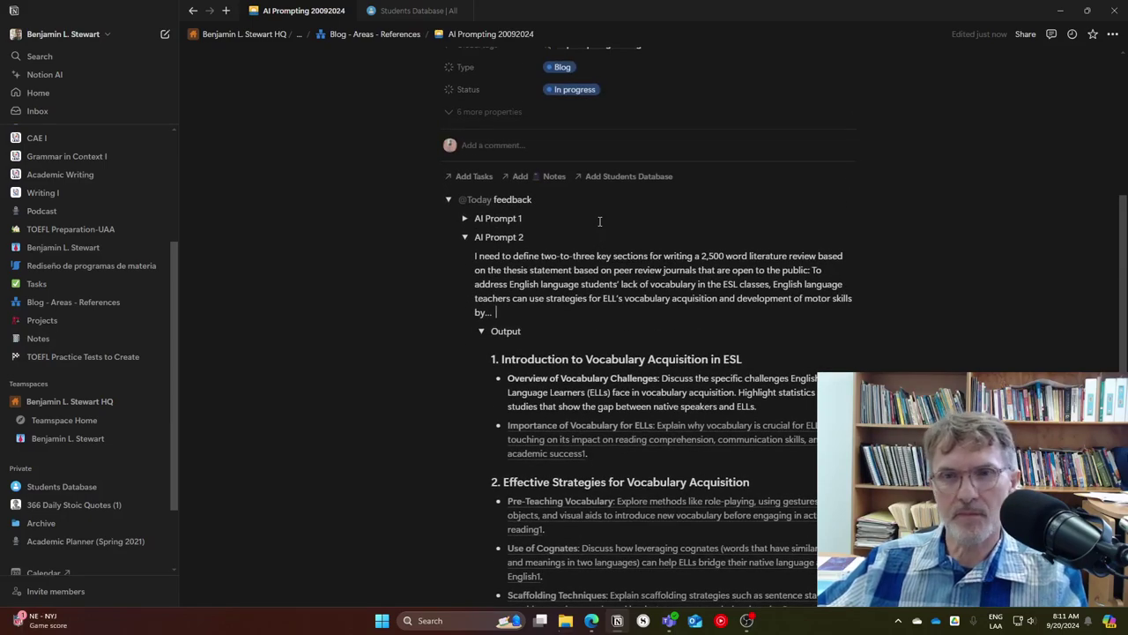
left_click(516, 319)
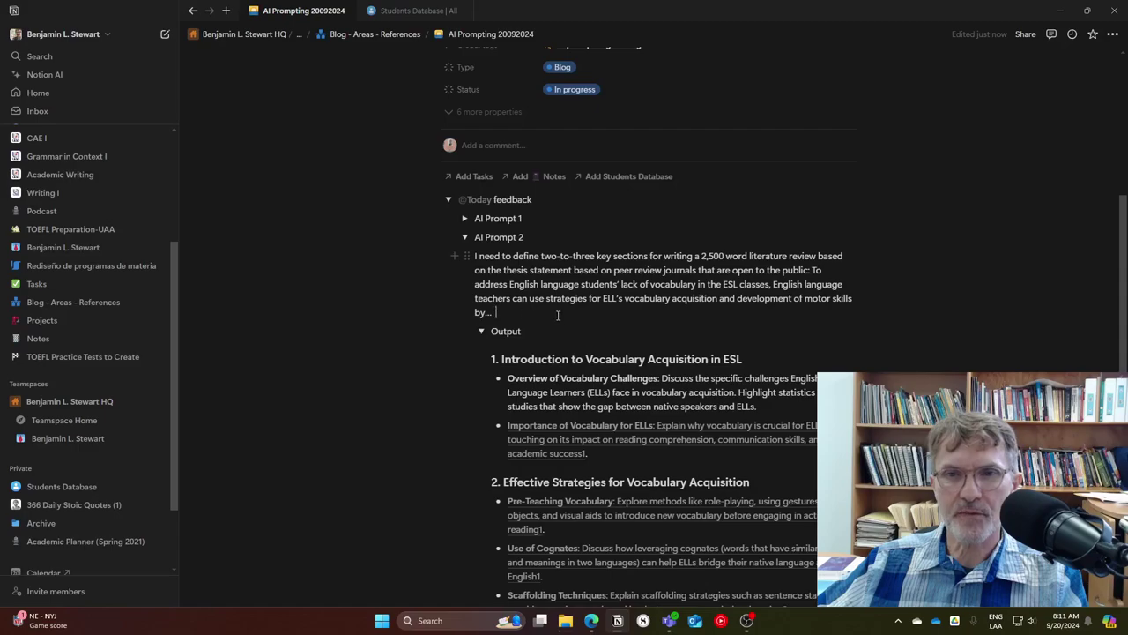
scroll(696, 363, "down", 1)
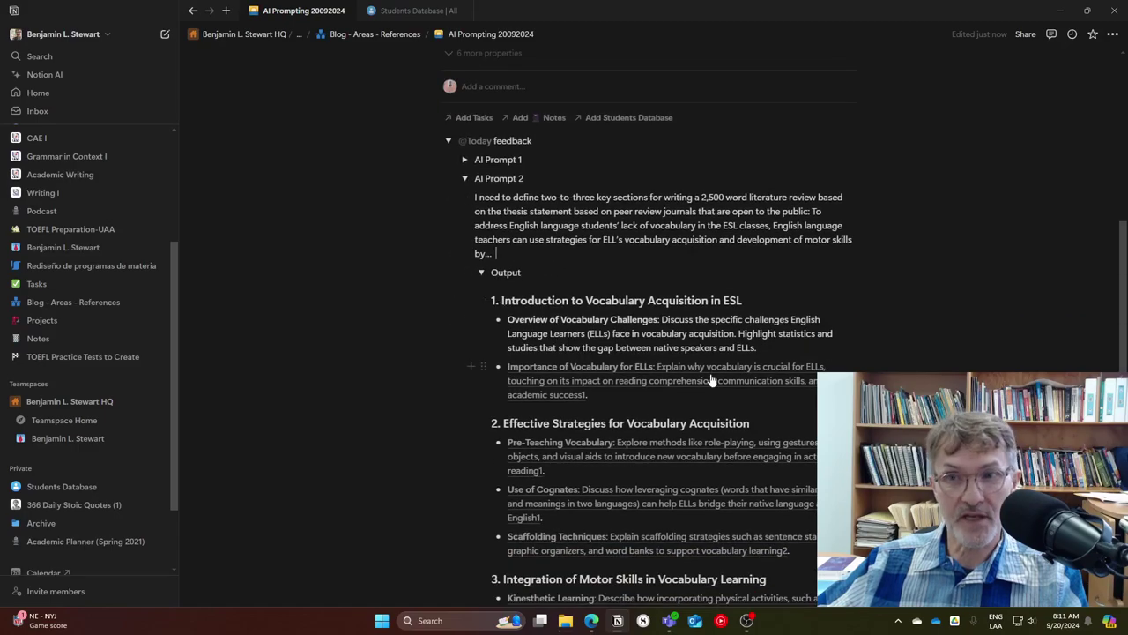
scroll(703, 342, "down", 2)
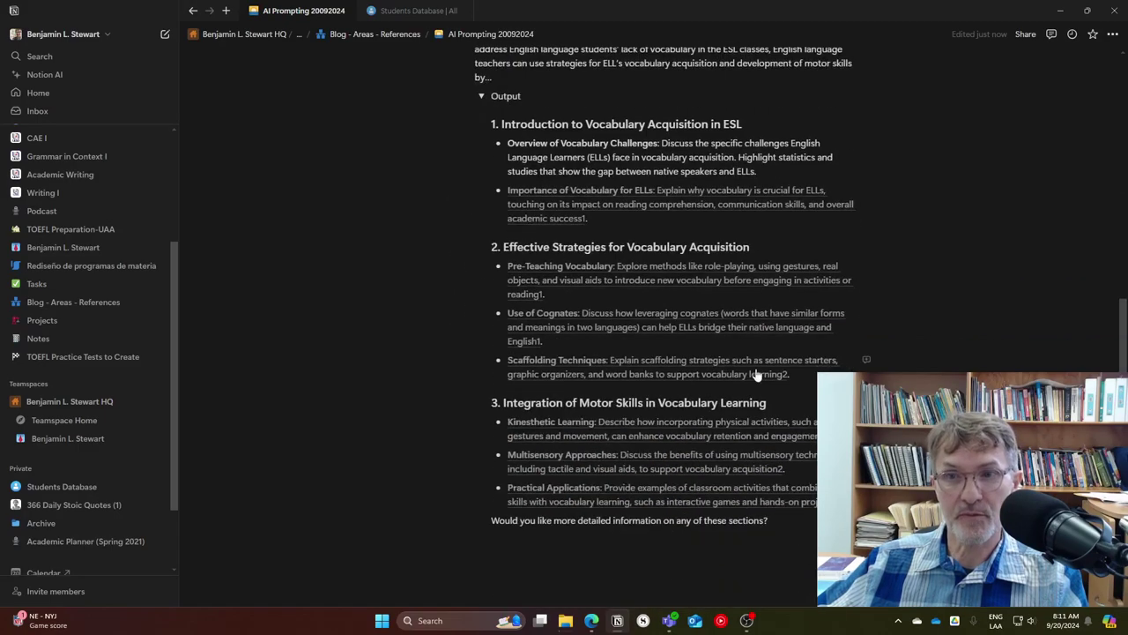
scroll(746, 361, "up", 2)
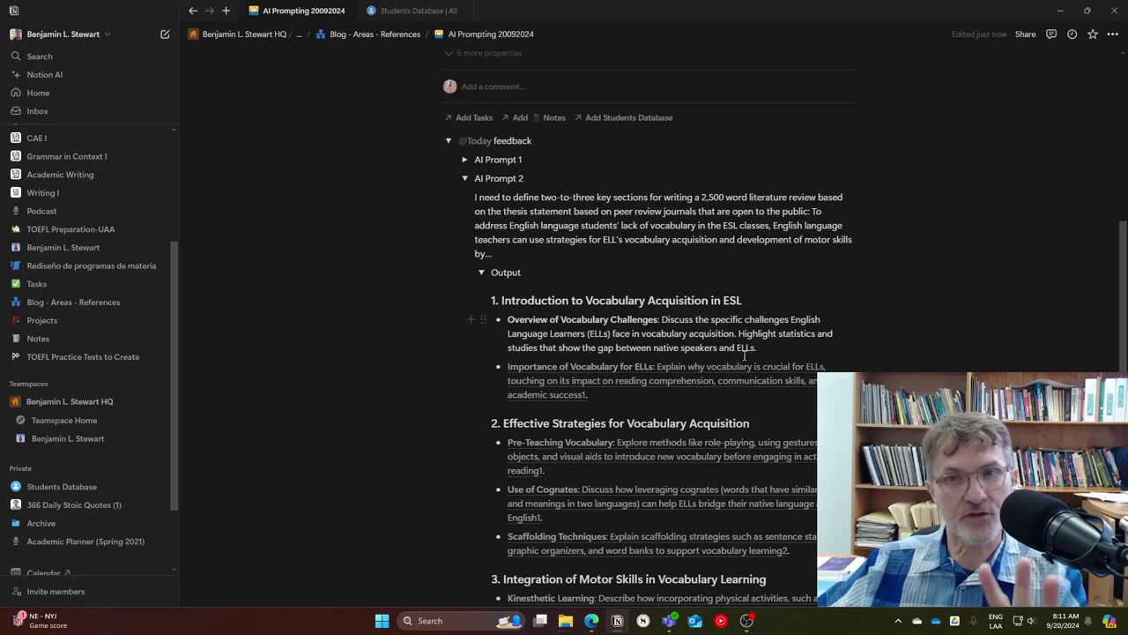